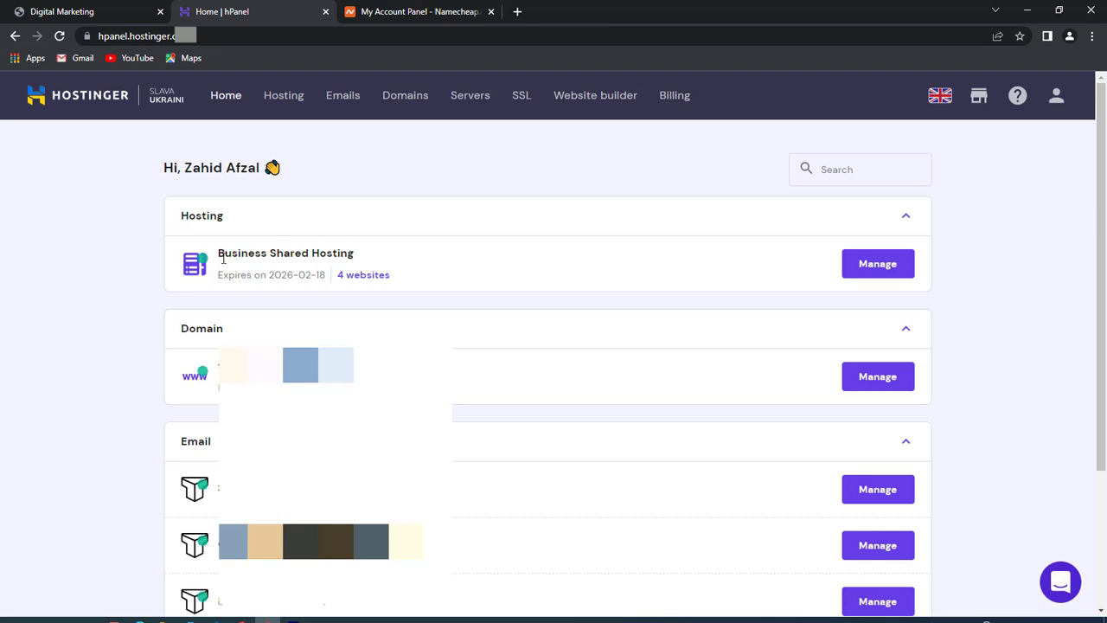
- Switch the Namecheap domain's nameservers to Custom DNS, leaving Nameserver 1 and 2 blank
click(371, 12)
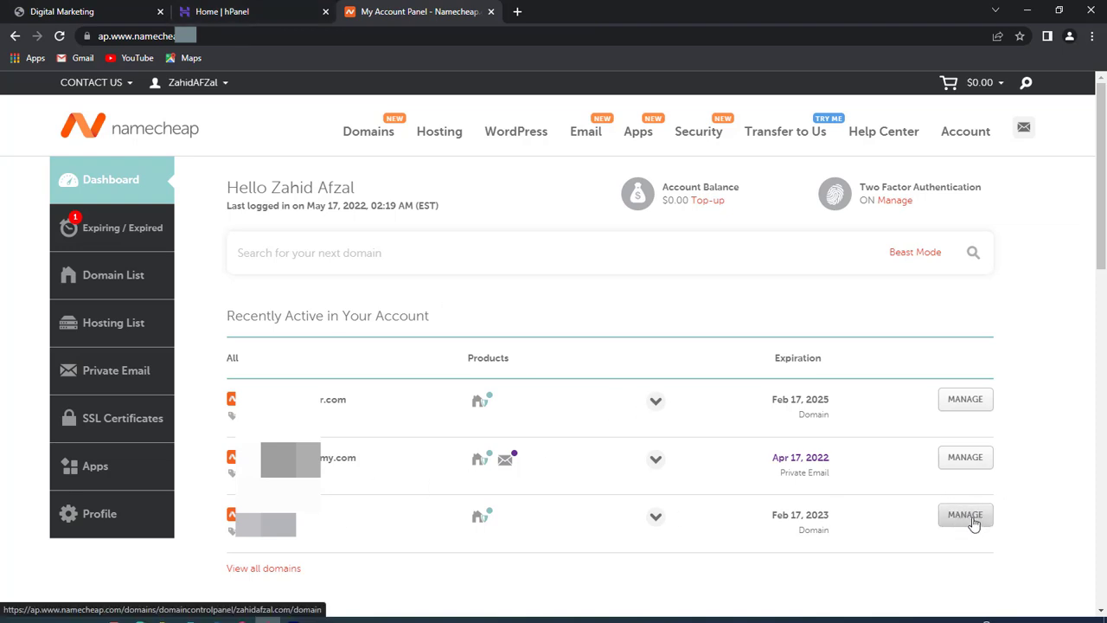
click(965, 515)
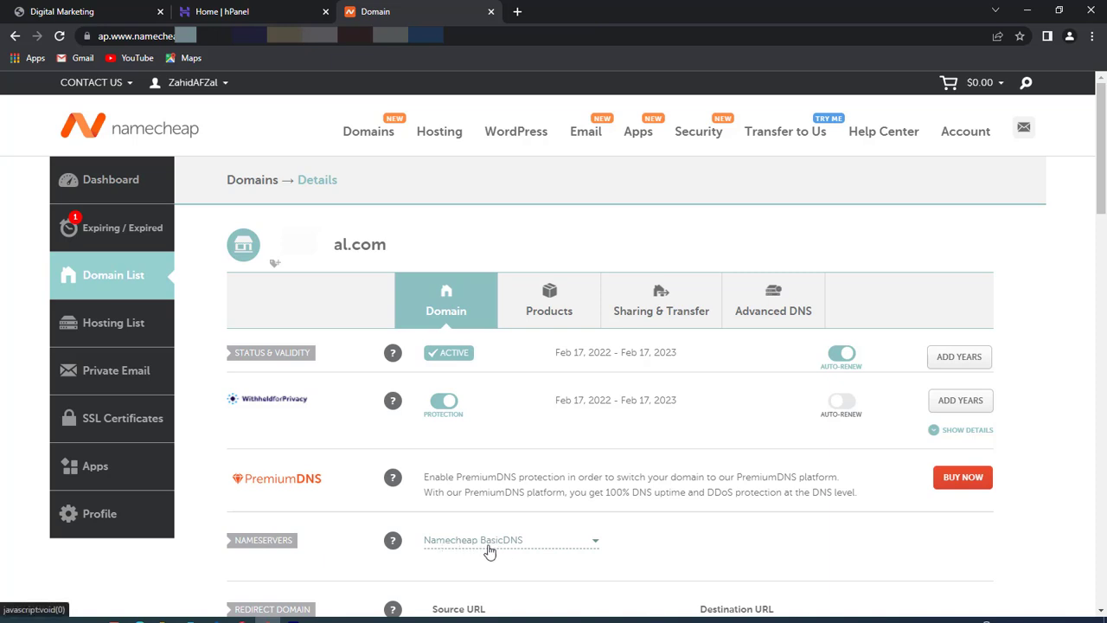
click(524, 543)
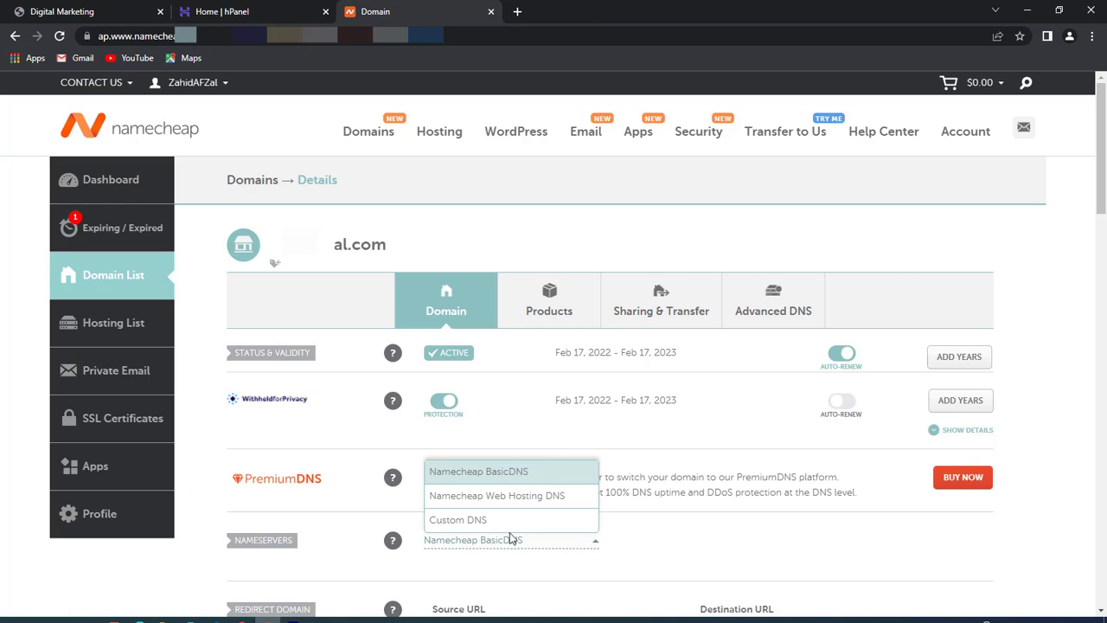
click(459, 520)
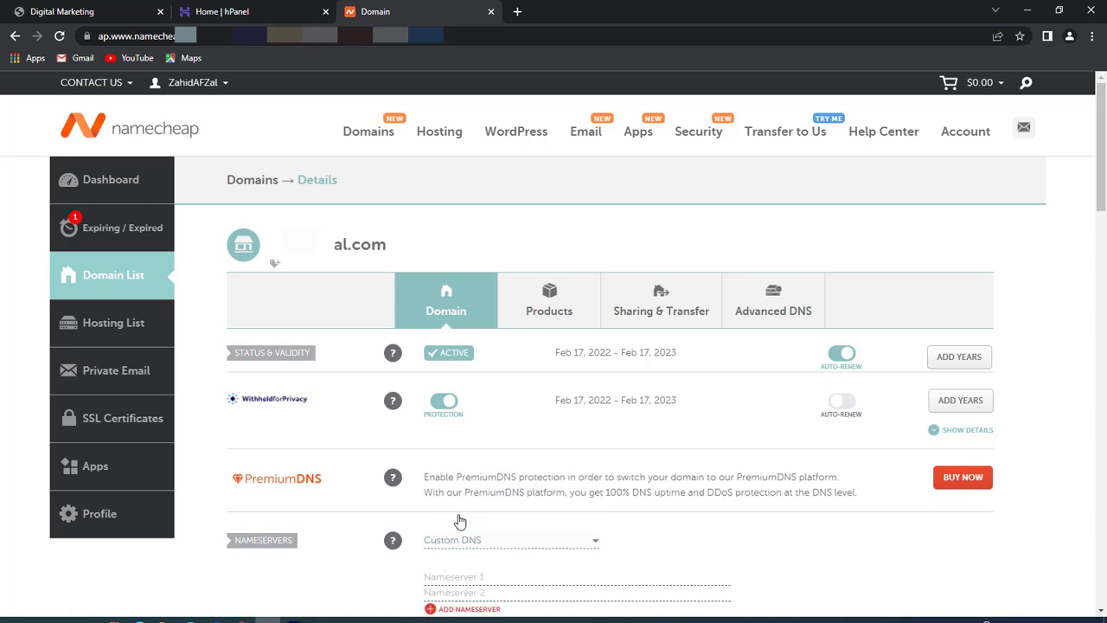
scroll(459, 521, down, 2)
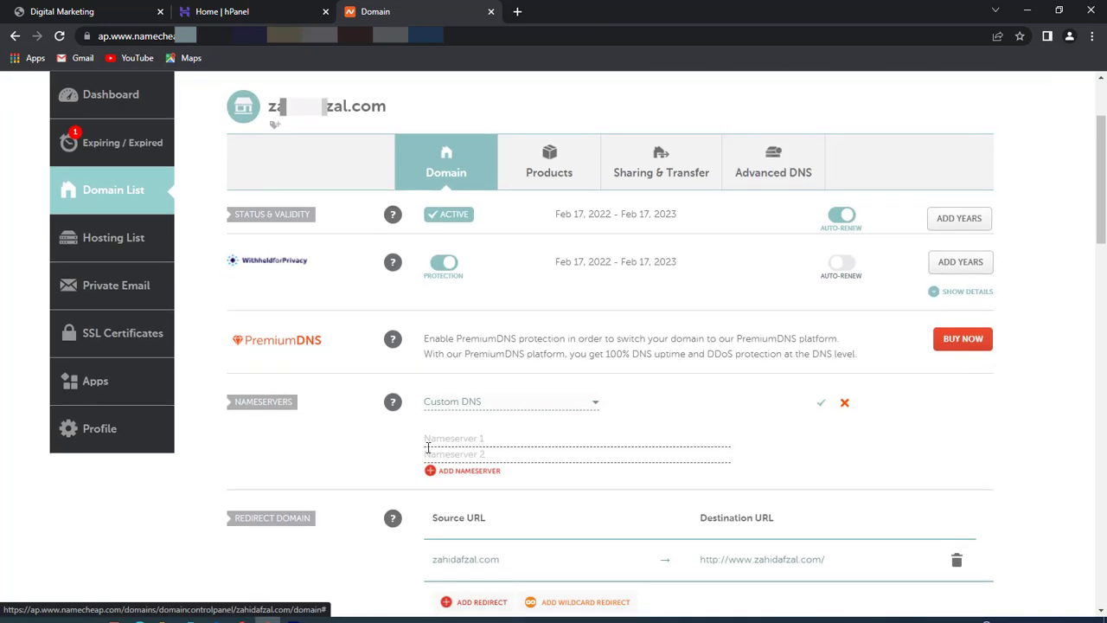
click(468, 442)
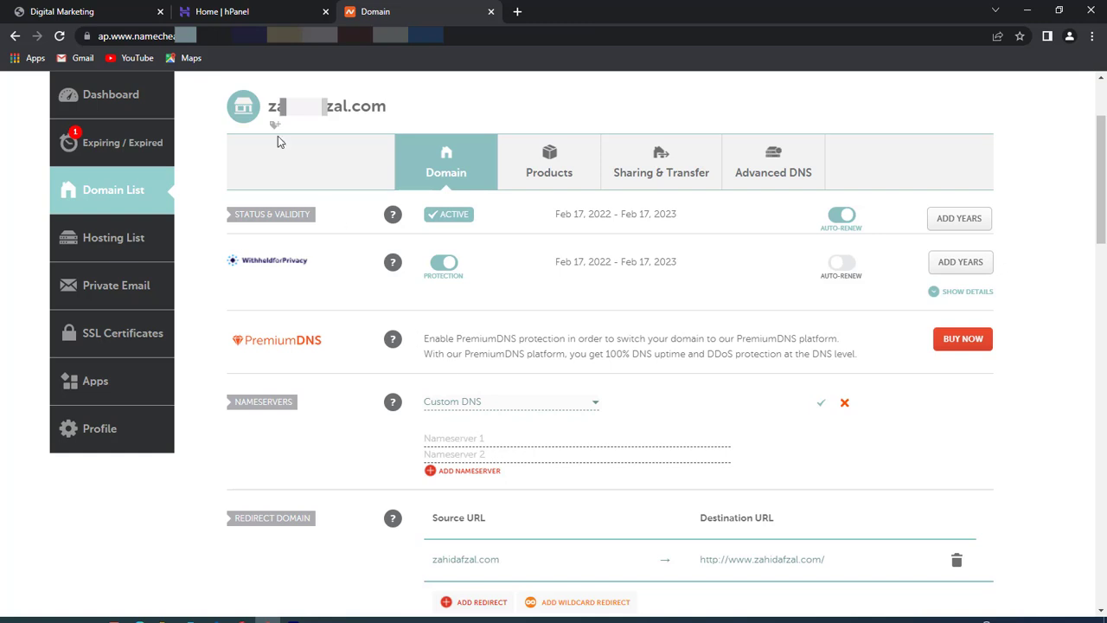
click(223, 10)
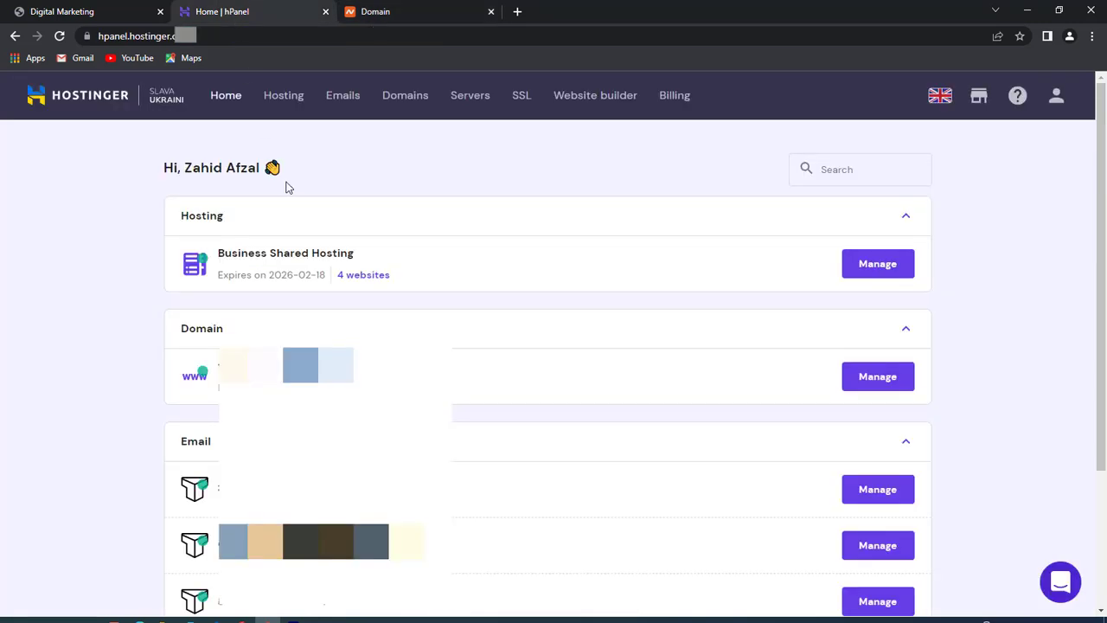
- Add the pasted Namecheap domain as a new website with a password, then open its hosting account
click(282, 96)
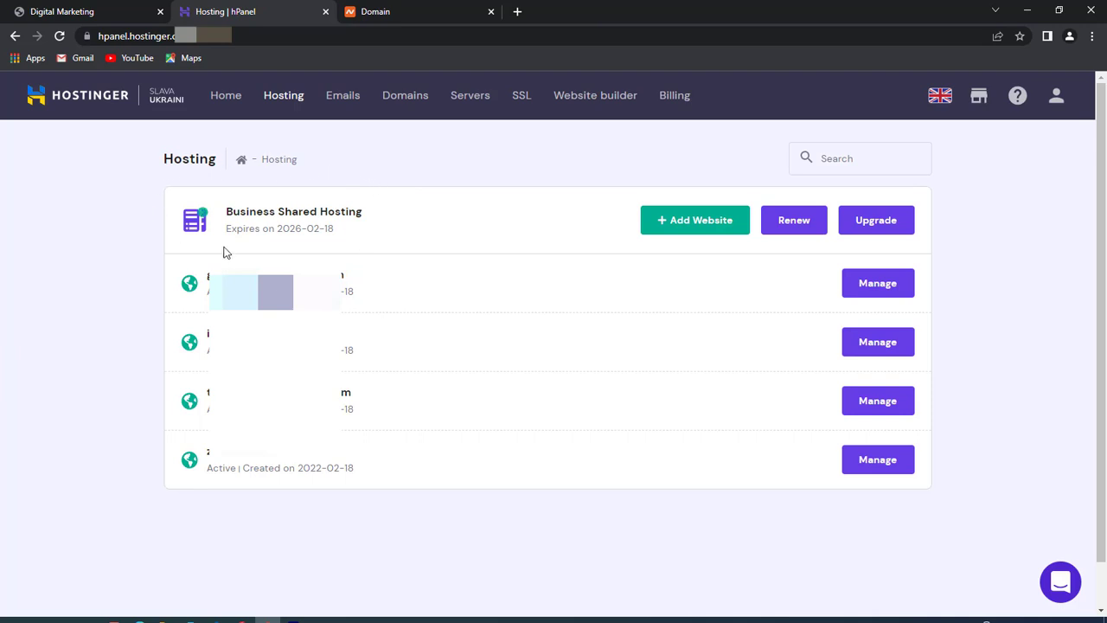
click(690, 218)
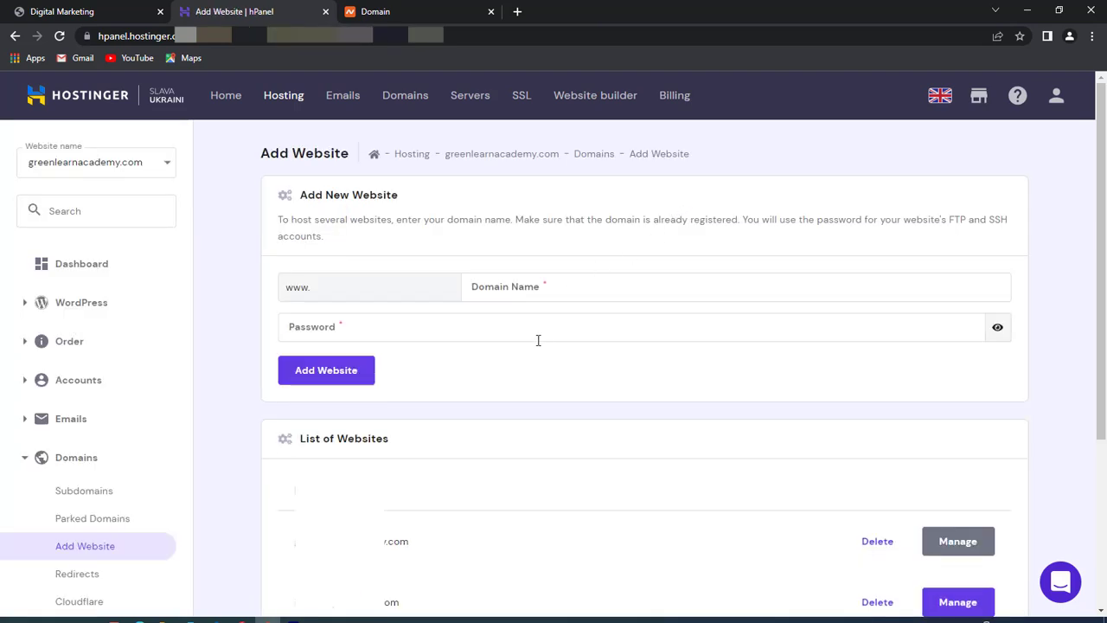
click(534, 279)
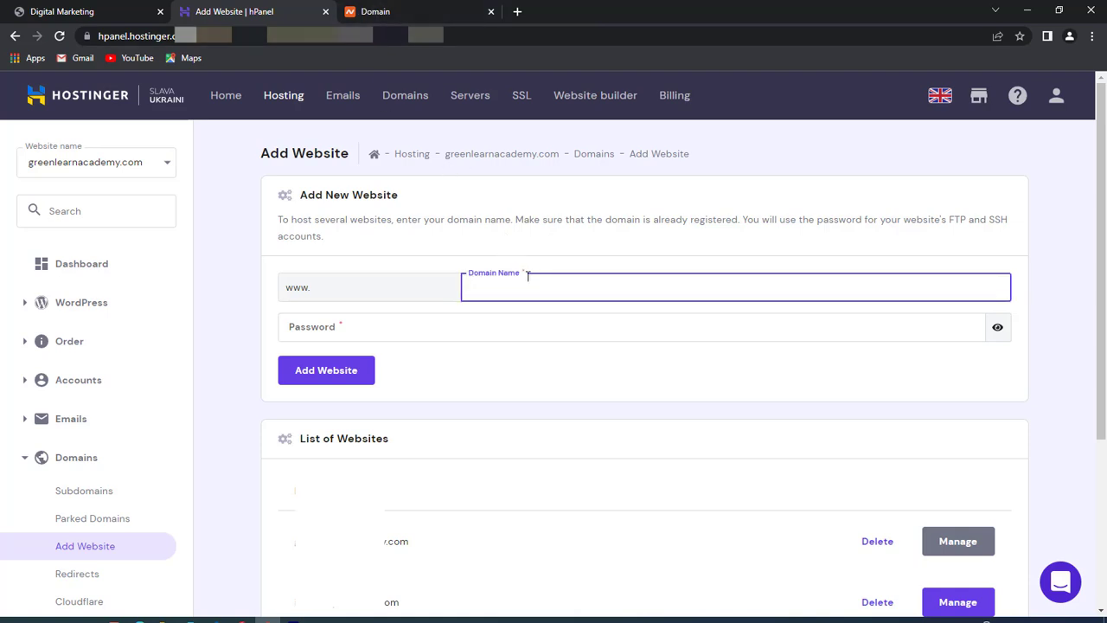
key(ctrl+v)
text(.com)
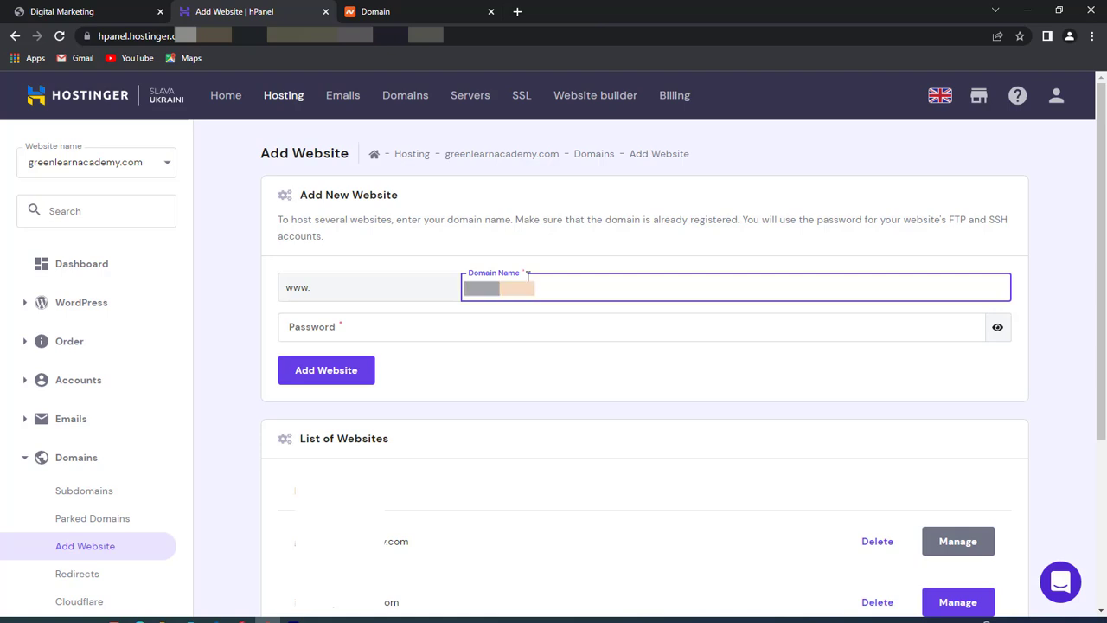
text(.com)
click(423, 328)
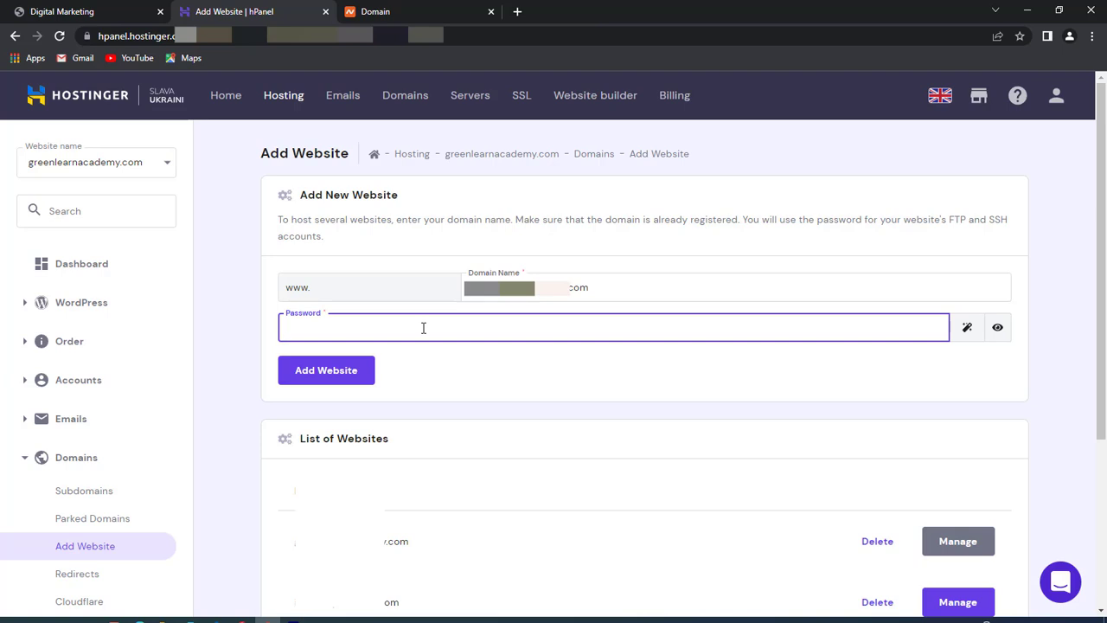
text(••••••••••••••)
click(332, 383)
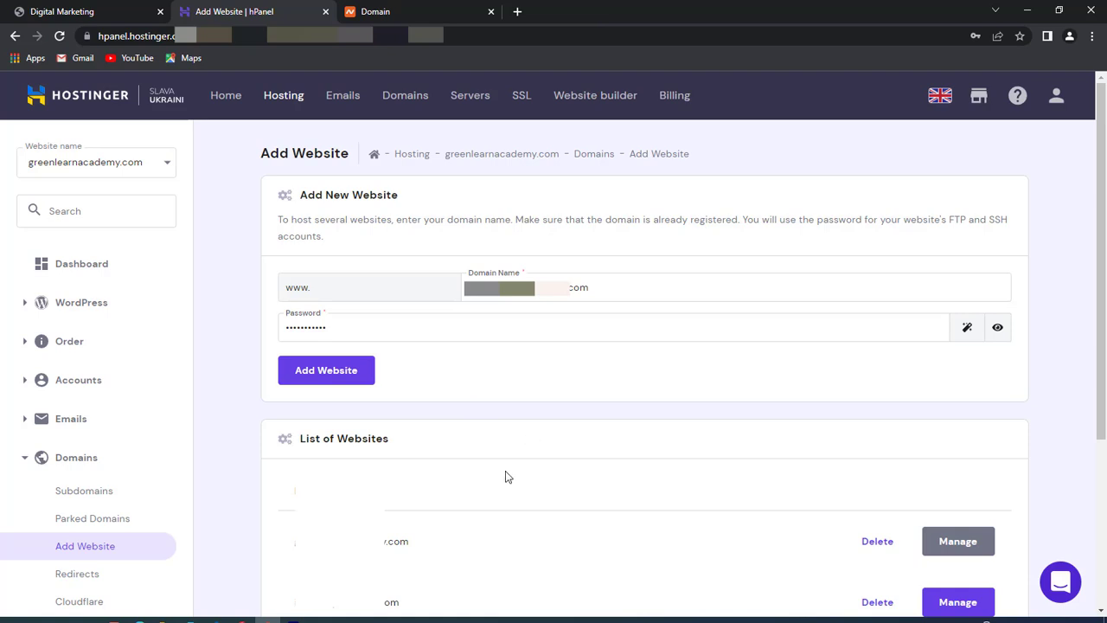
scroll(240, 309, down, 3)
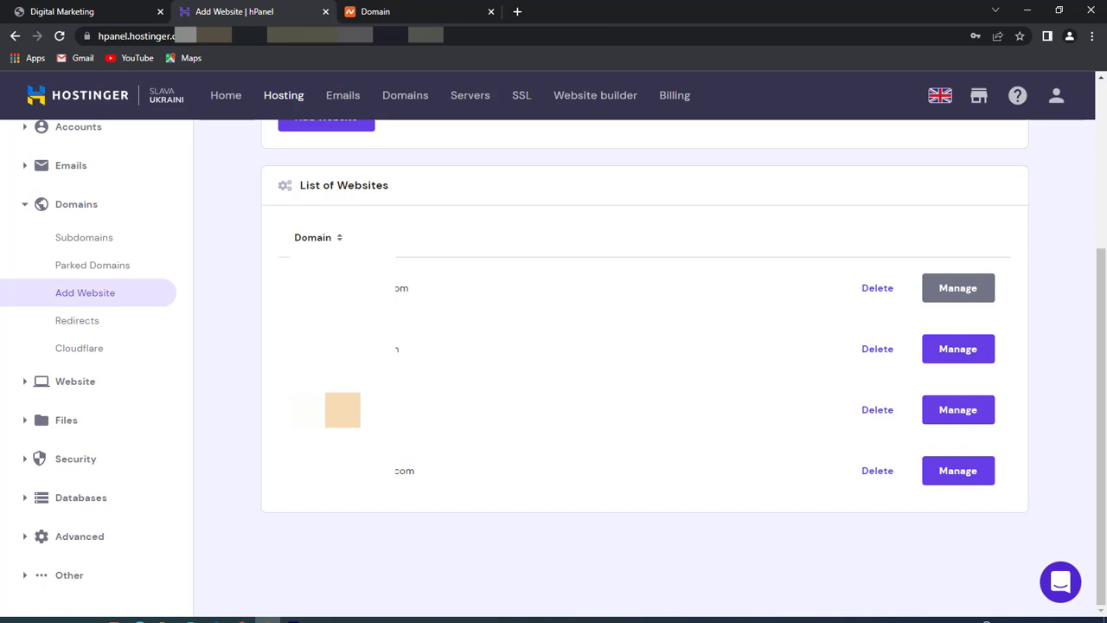
click(964, 414)
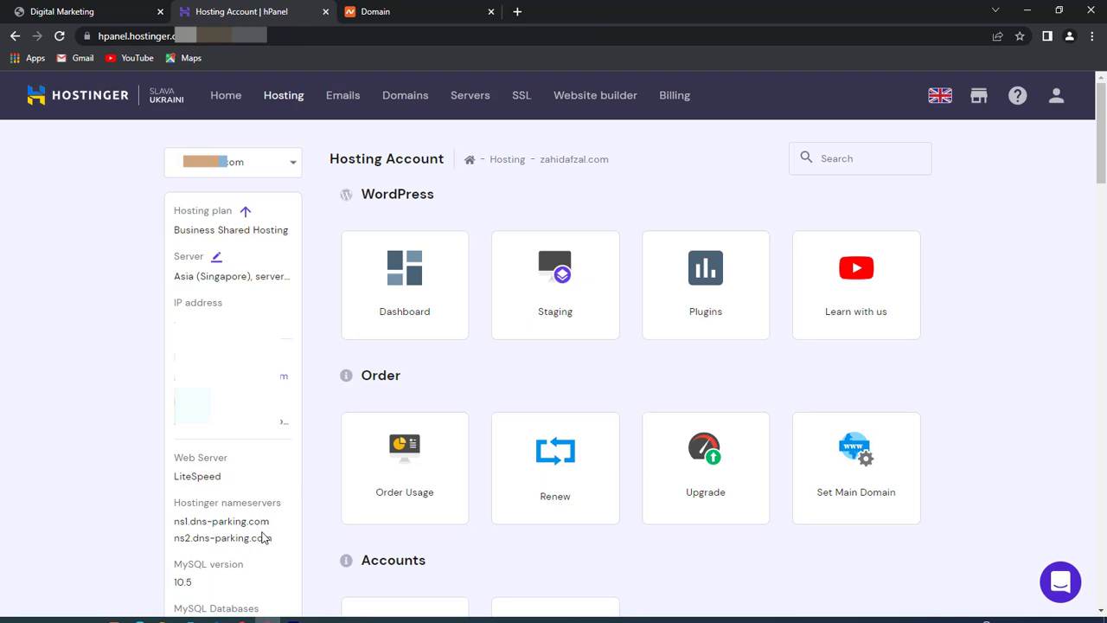
- Copy the Hostinger nameserver ns1.dns-parking.com from the site's hosting account page
drag(270, 522, 176, 517)
right_click(179, 517)
click(208, 526)
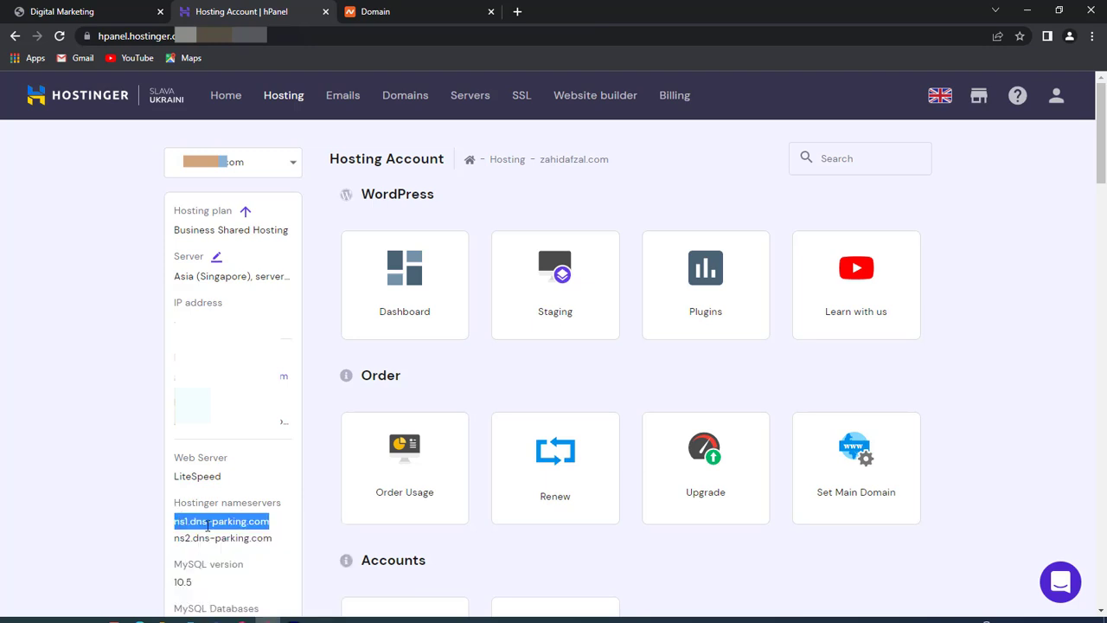
click(428, 10)
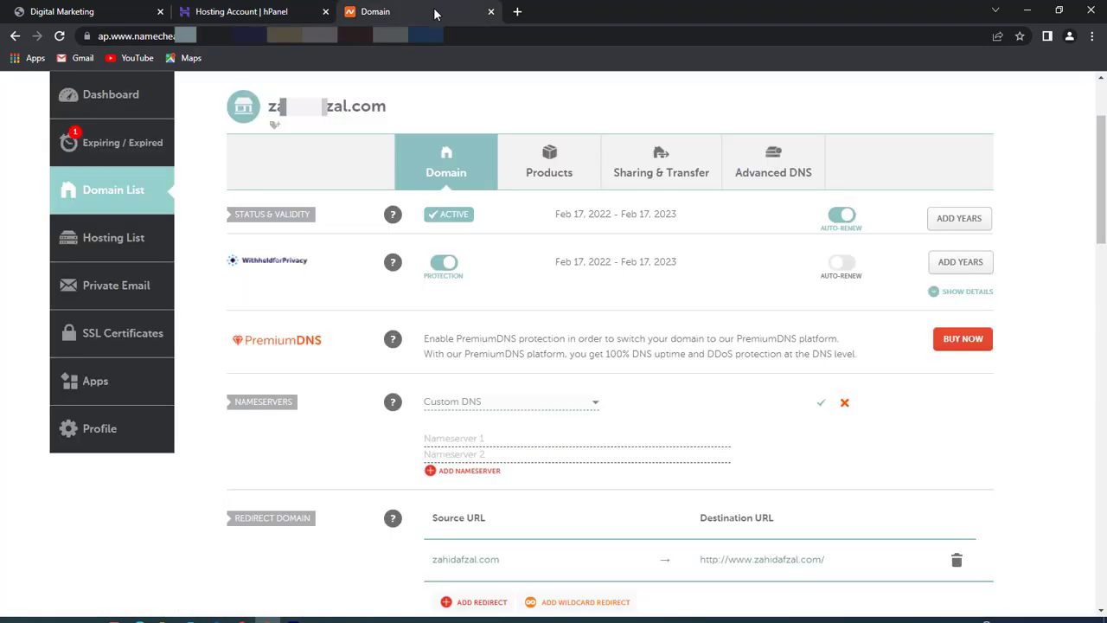
- Enter ns1.dns-parking.com and ns2.dns-parking.com as Namecheap's Nameserver 1 and 2 and save
right_click(449, 440)
click(486, 341)
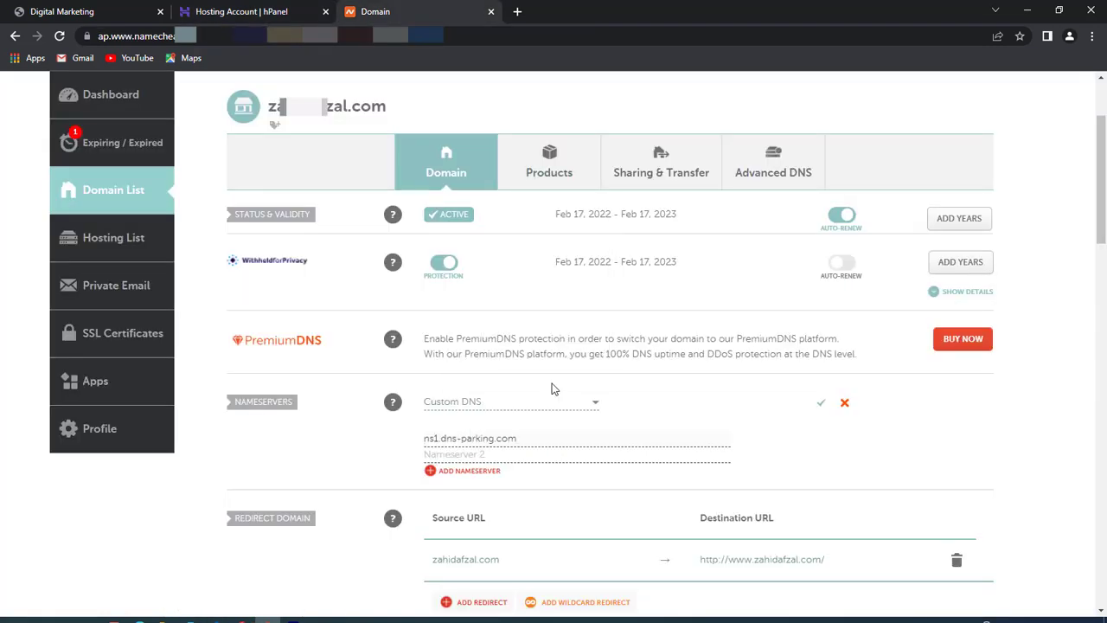
click(252, 11)
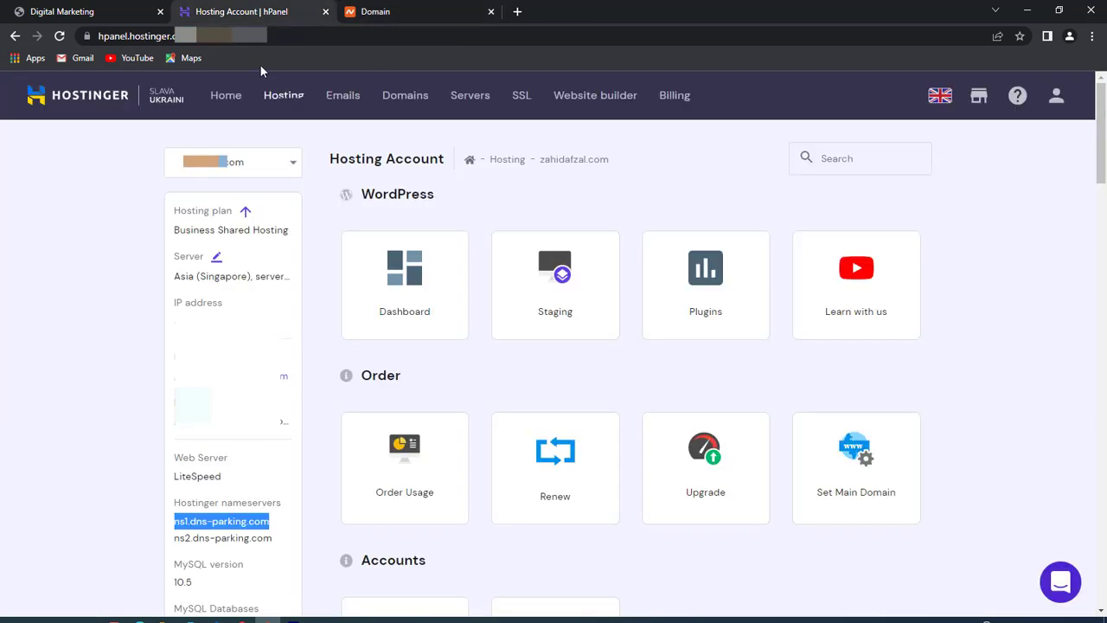
triple_click(214, 537)
right_click(214, 537)
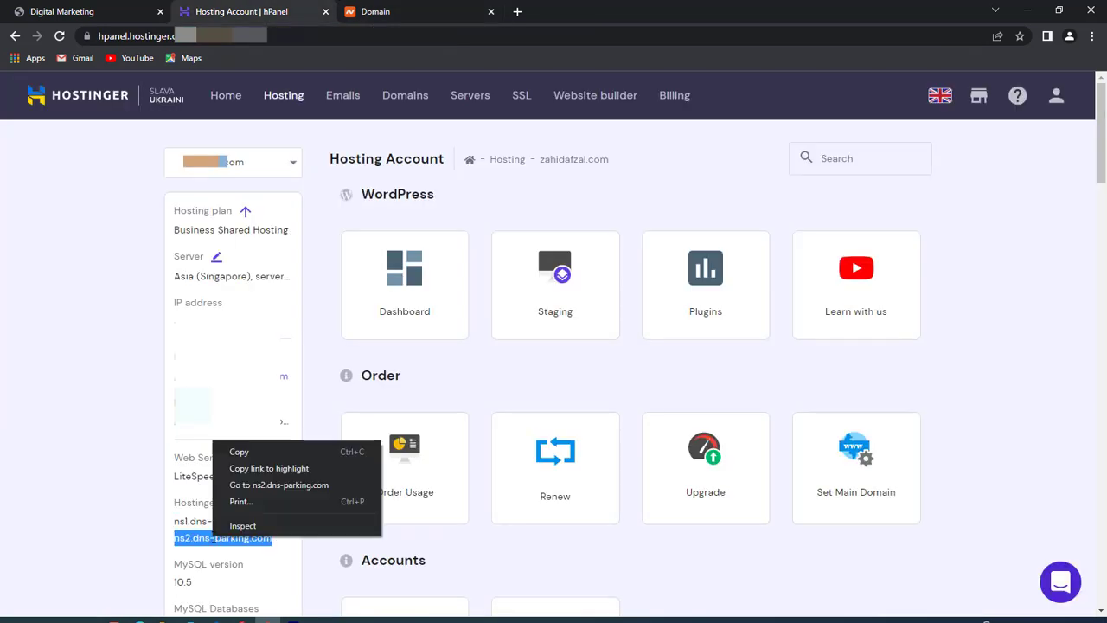
click(240, 456)
click(375, 11)
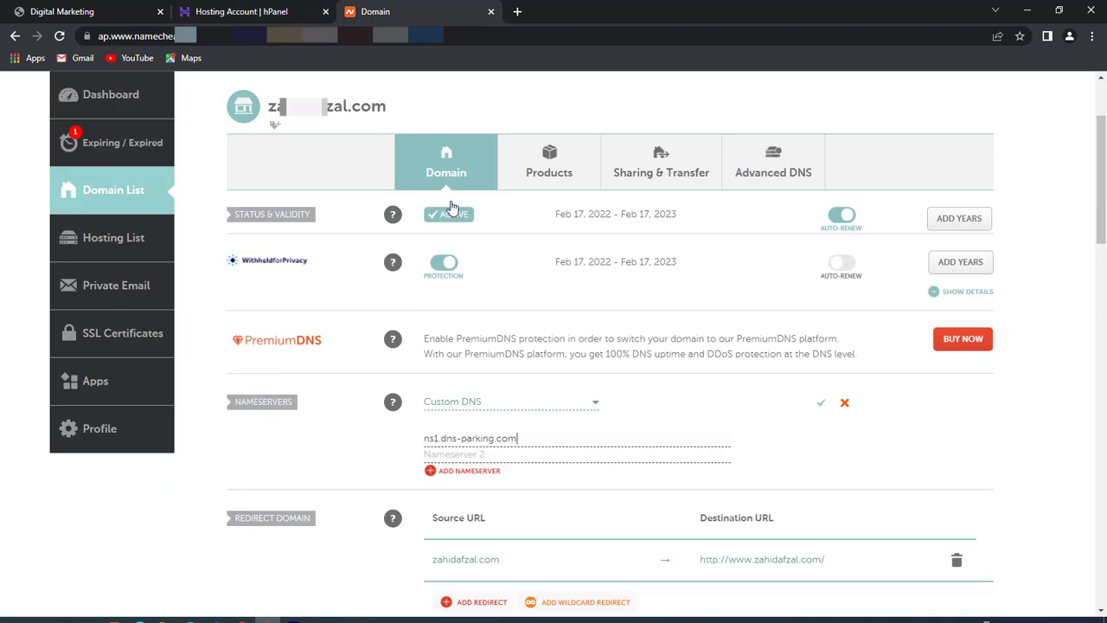
right_click(478, 453)
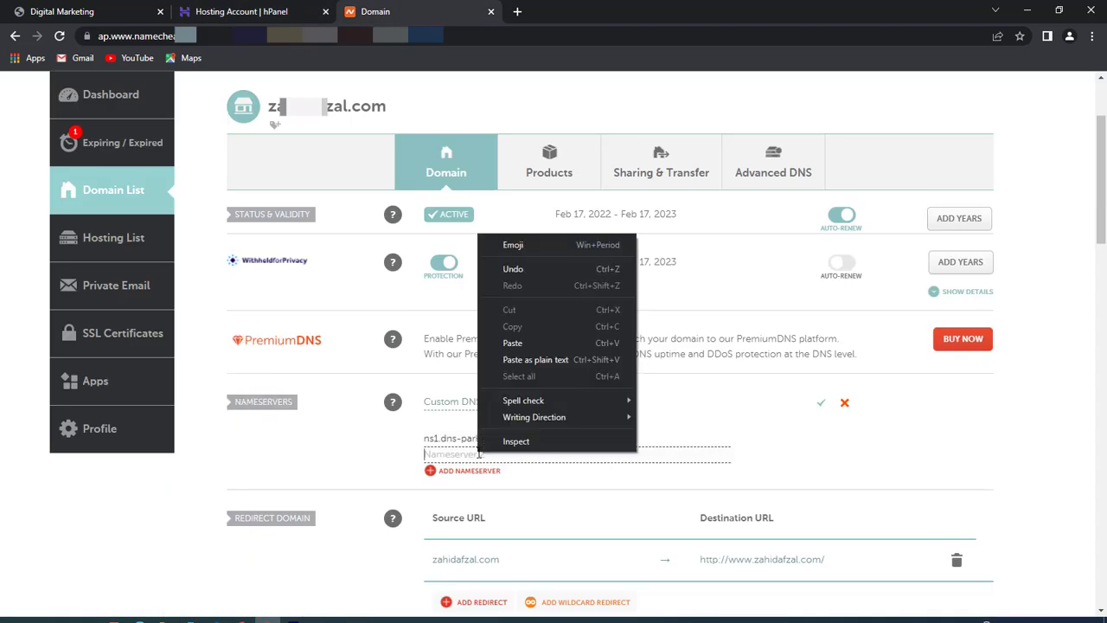
click(511, 344)
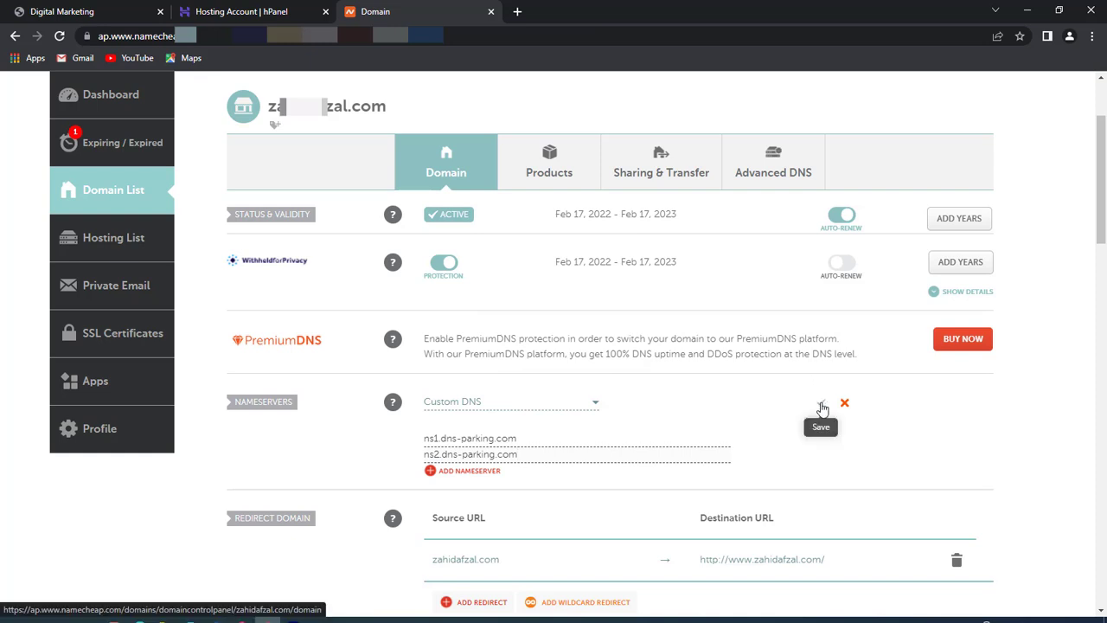
click(821, 405)
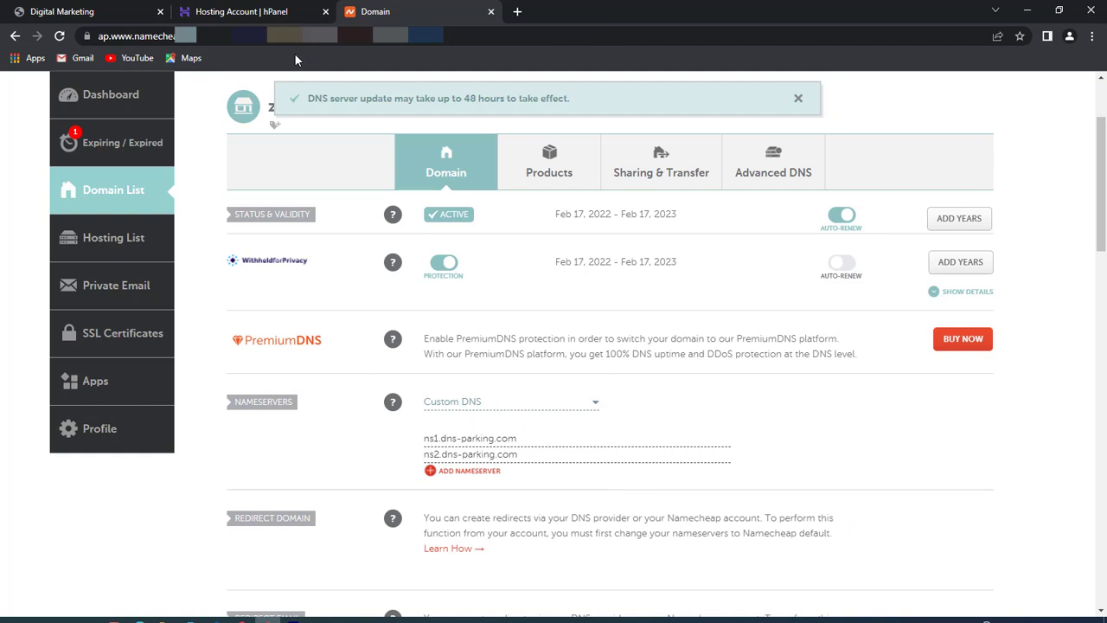
click(251, 11)
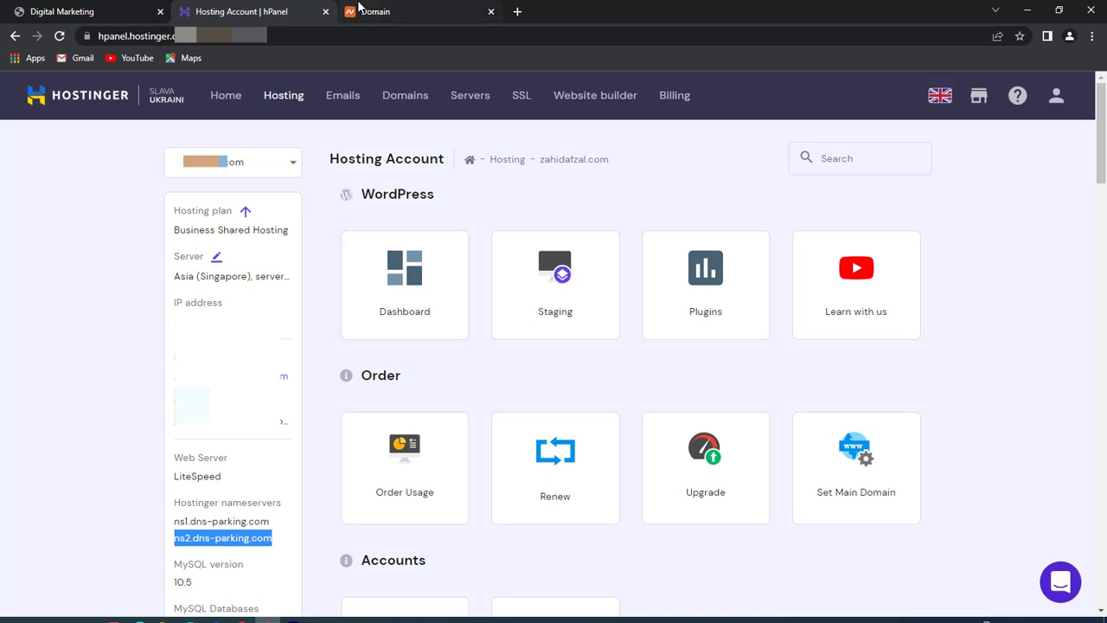
- Open the third site's hosting account from Hosting and go to its WordPress section
click(413, 11)
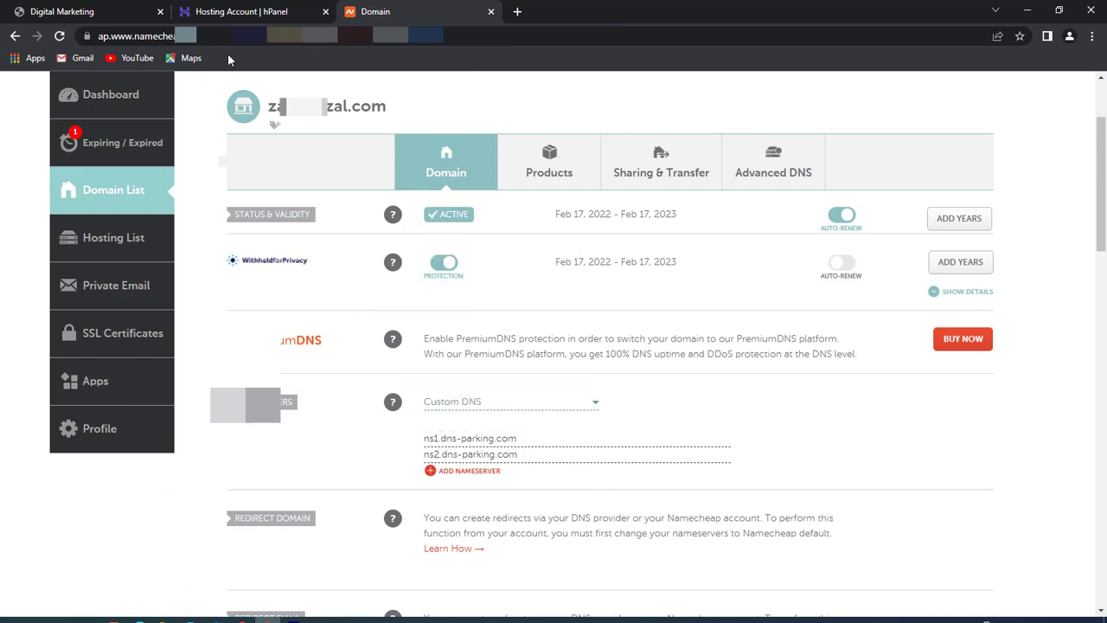
click(248, 9)
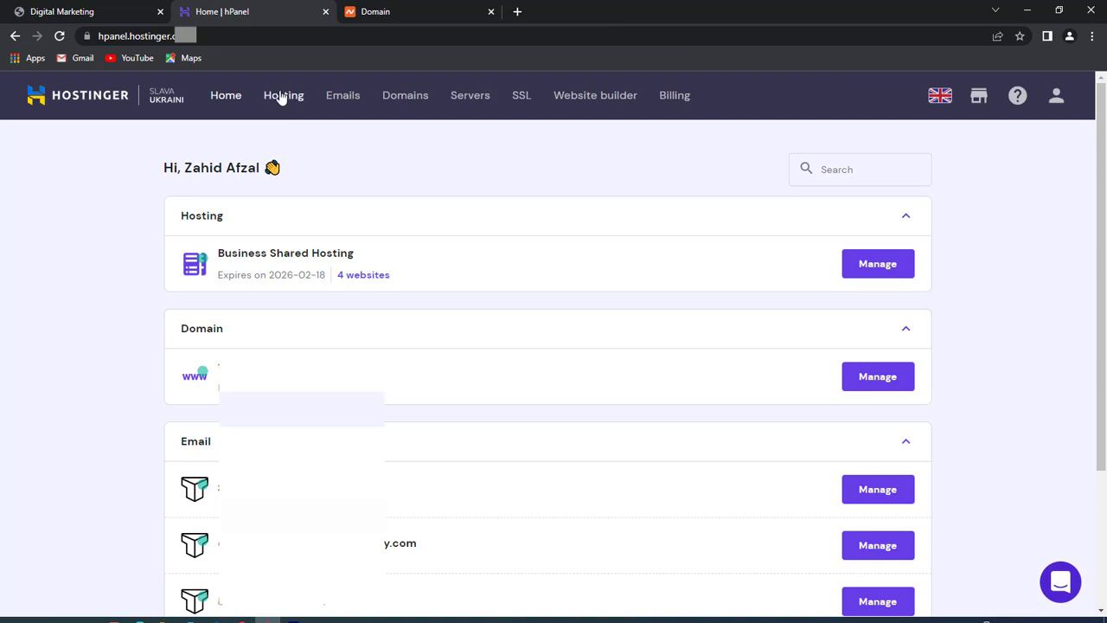
click(282, 98)
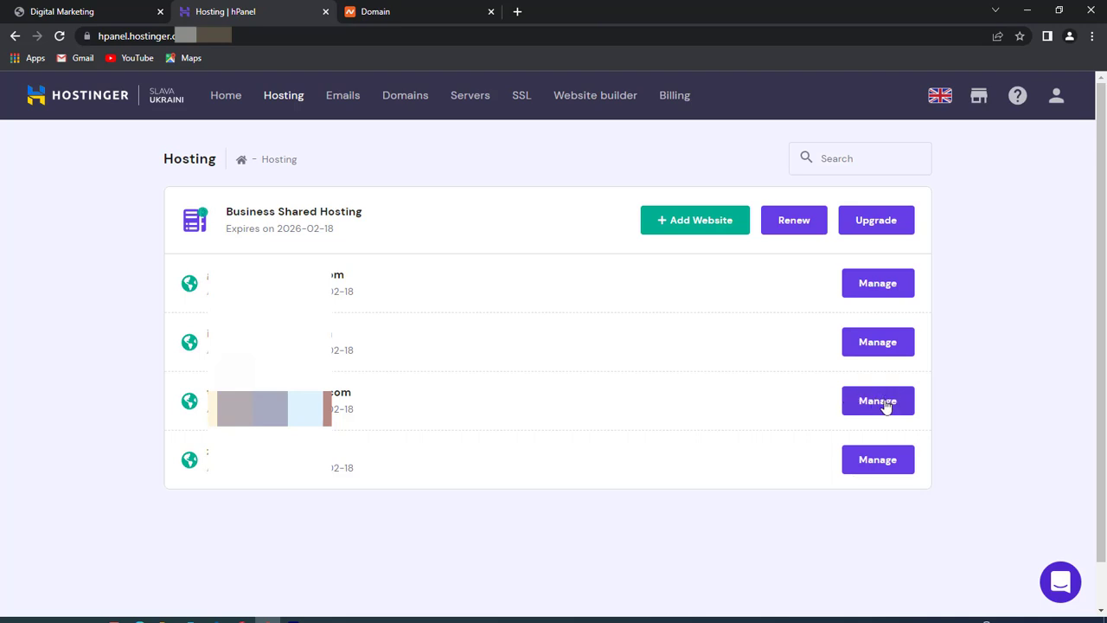
click(886, 403)
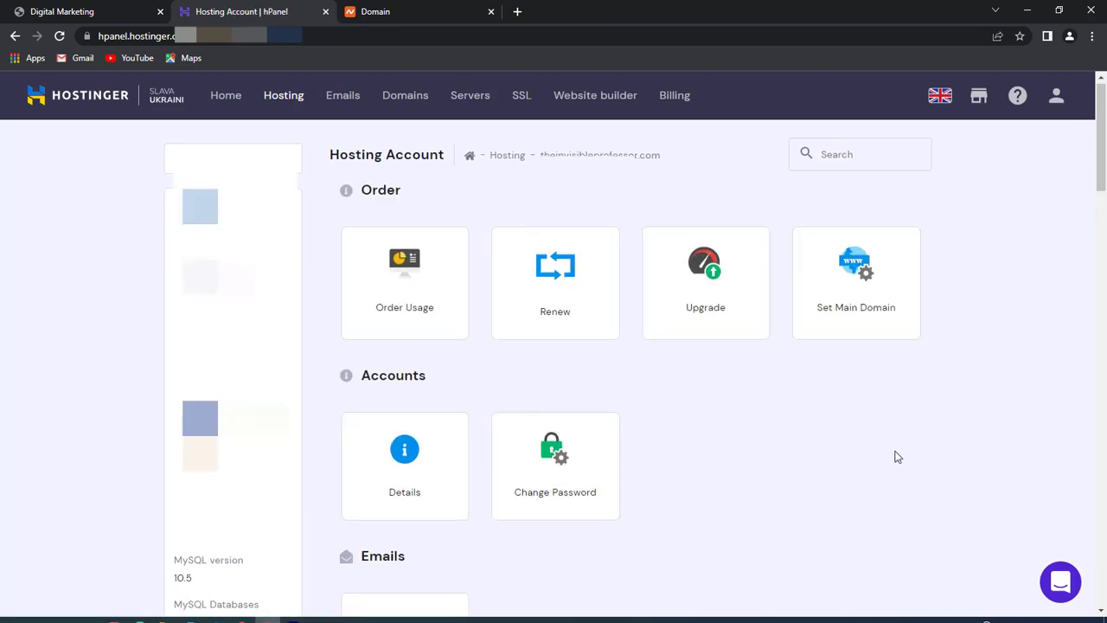
scroll(902, 457, down, 7)
scroll(905, 457, down, 3)
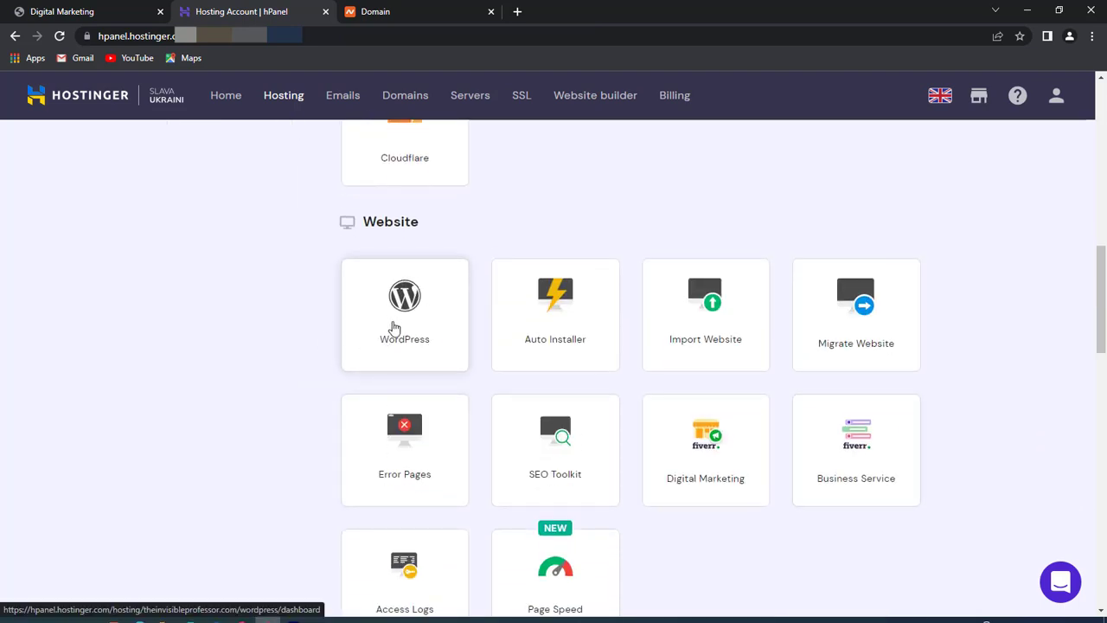
click(444, 334)
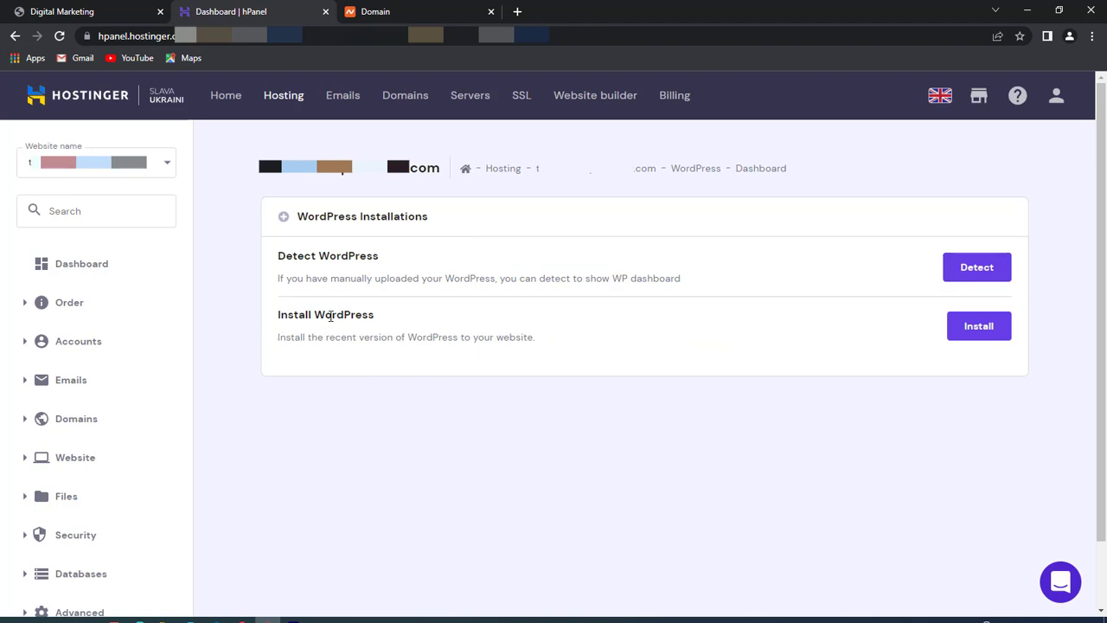
- Start a new WordPress installation and enter a website title and administrator password
click(1001, 329)
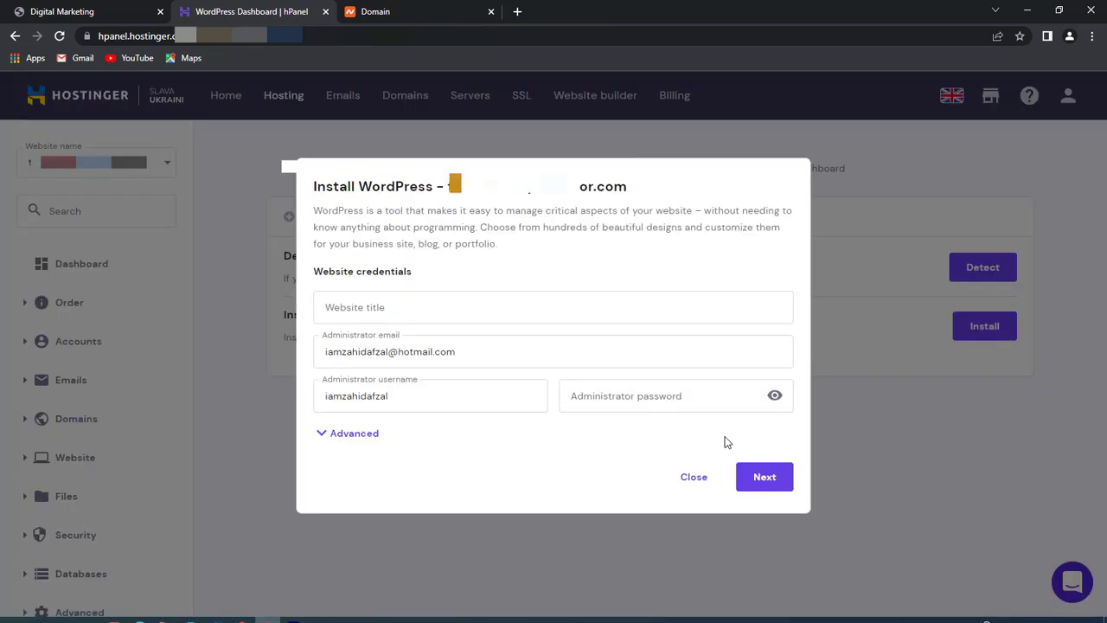
click(419, 301)
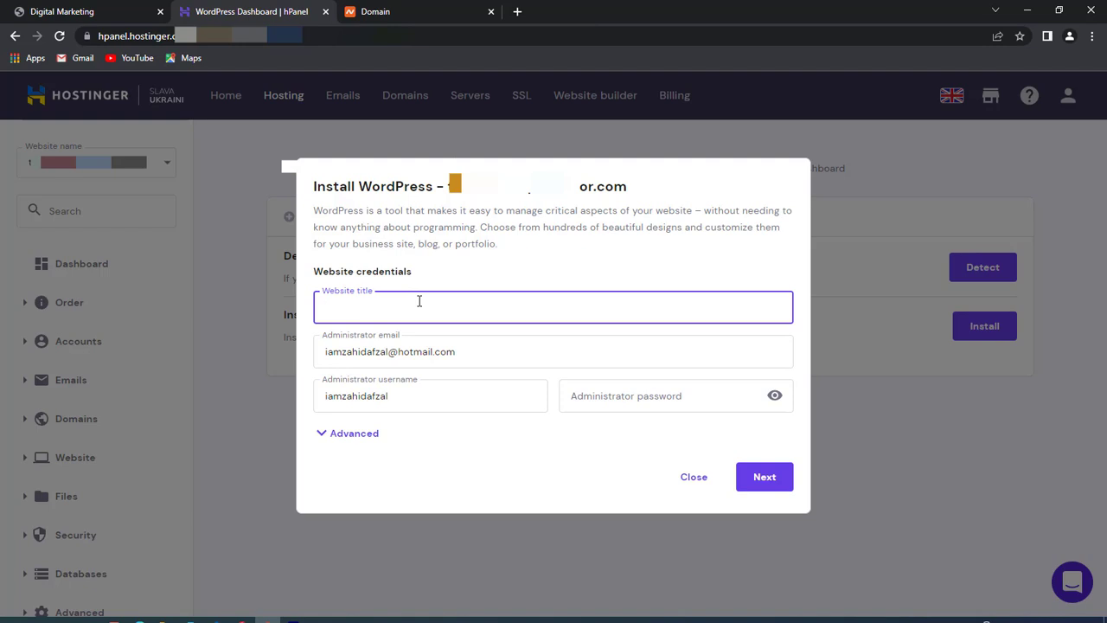
text(Zah)
key(BackSpace)
key(BackSpace)
key(BackSpace)
click(627, 406)
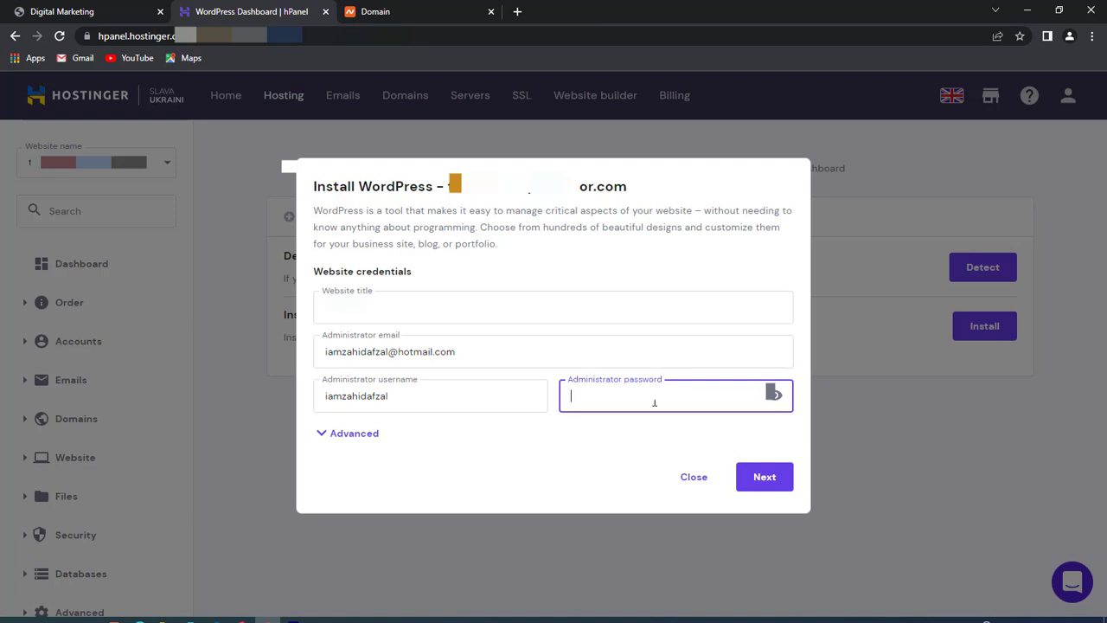
text(**)
- Replace the administrator username with 'admin'
click(404, 396)
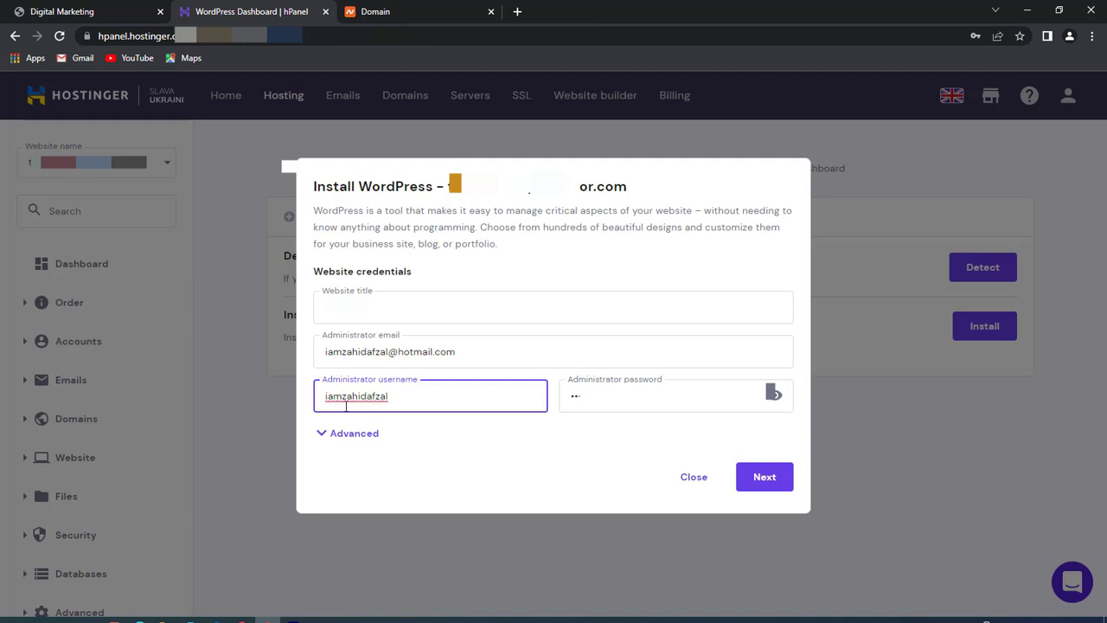
key(ctrl+a)
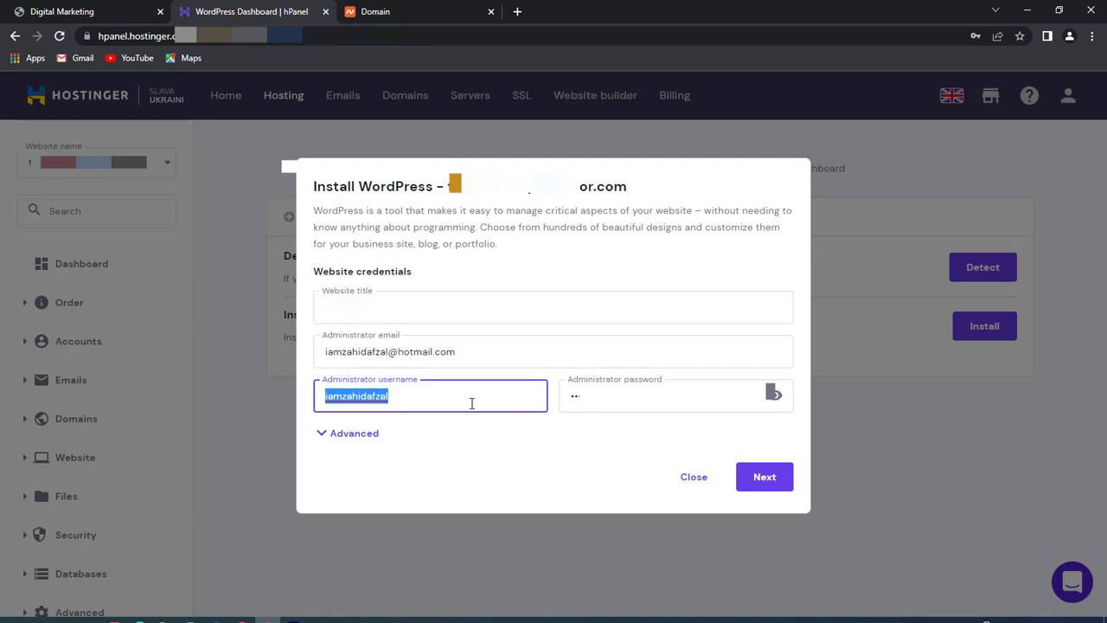
text(admmin)
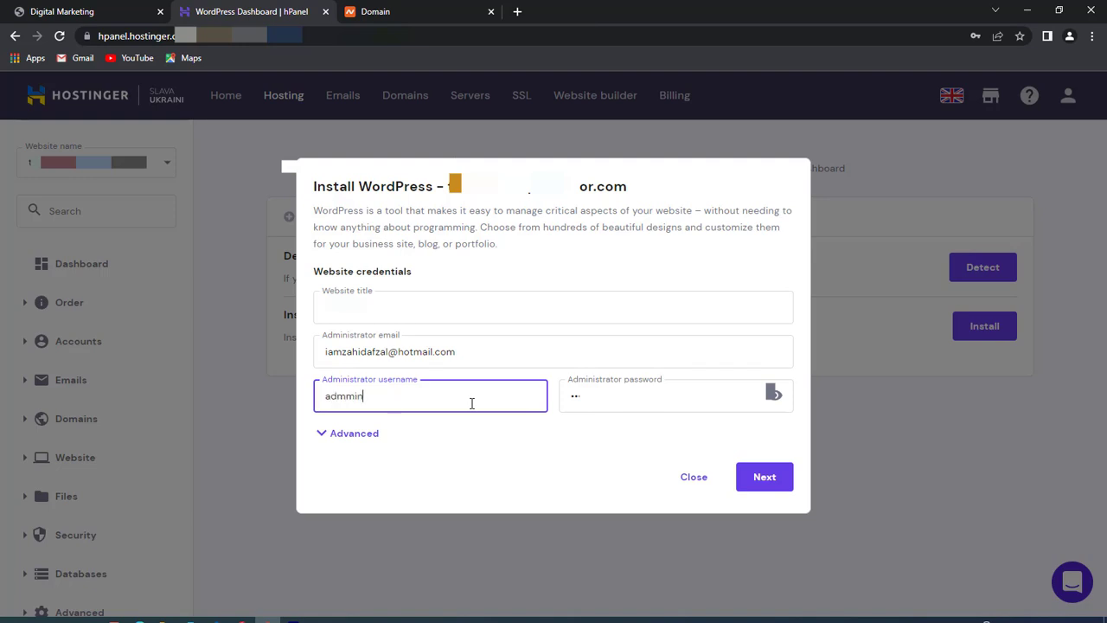
key(BackSpace)
key(BackSpace)
text(in)
click(766, 478)
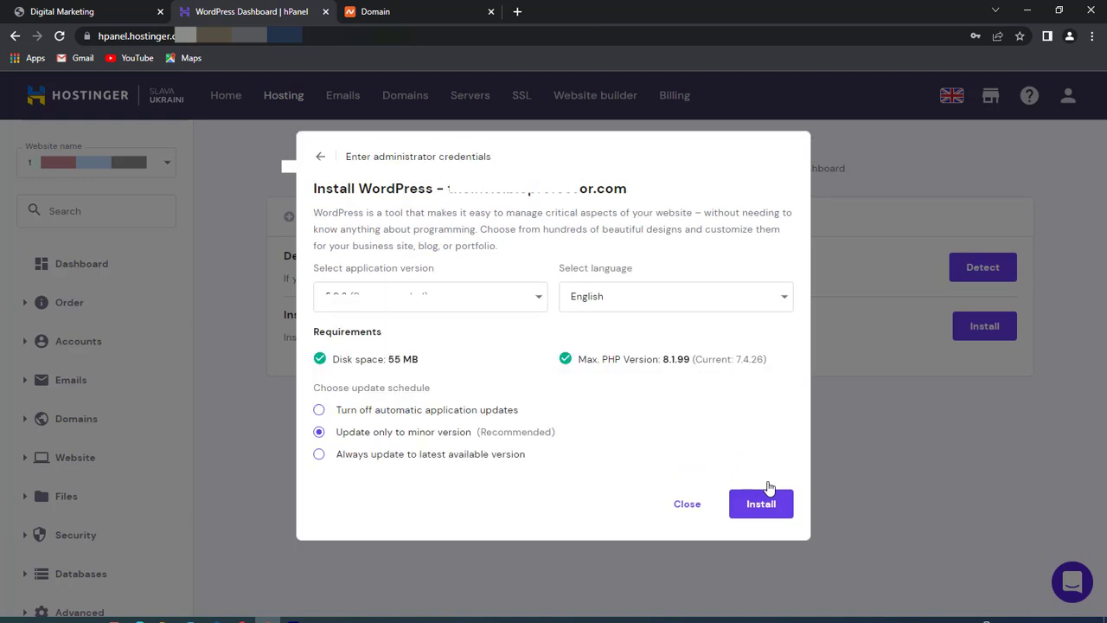
- Keep WordPress 5.9.3 (Recommended) and English, with updates set to always use the latest version
click(502, 297)
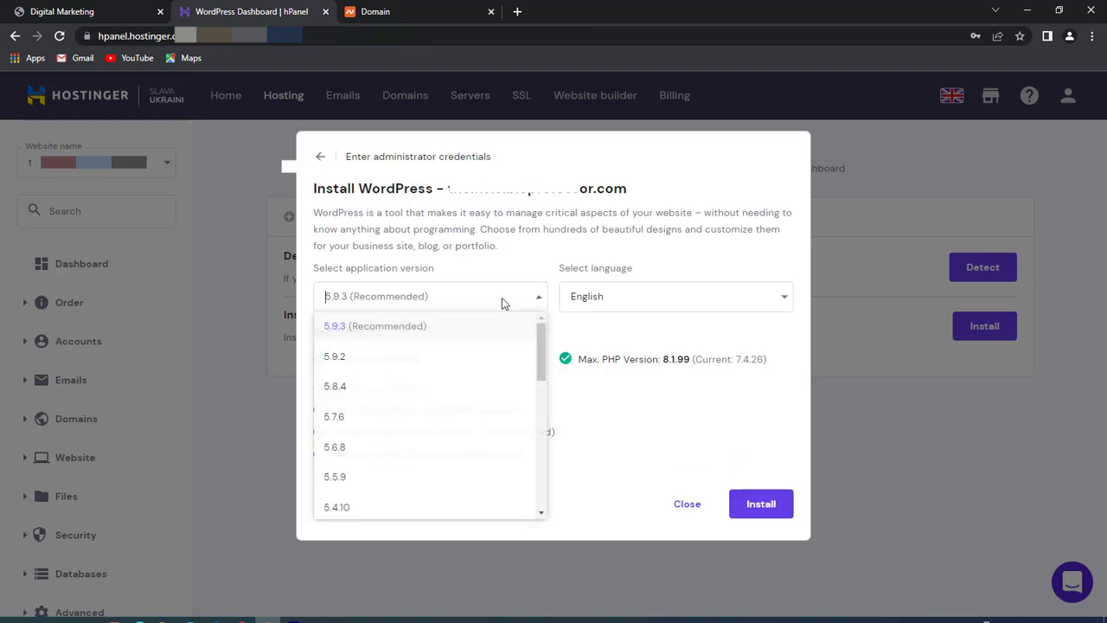
click(372, 327)
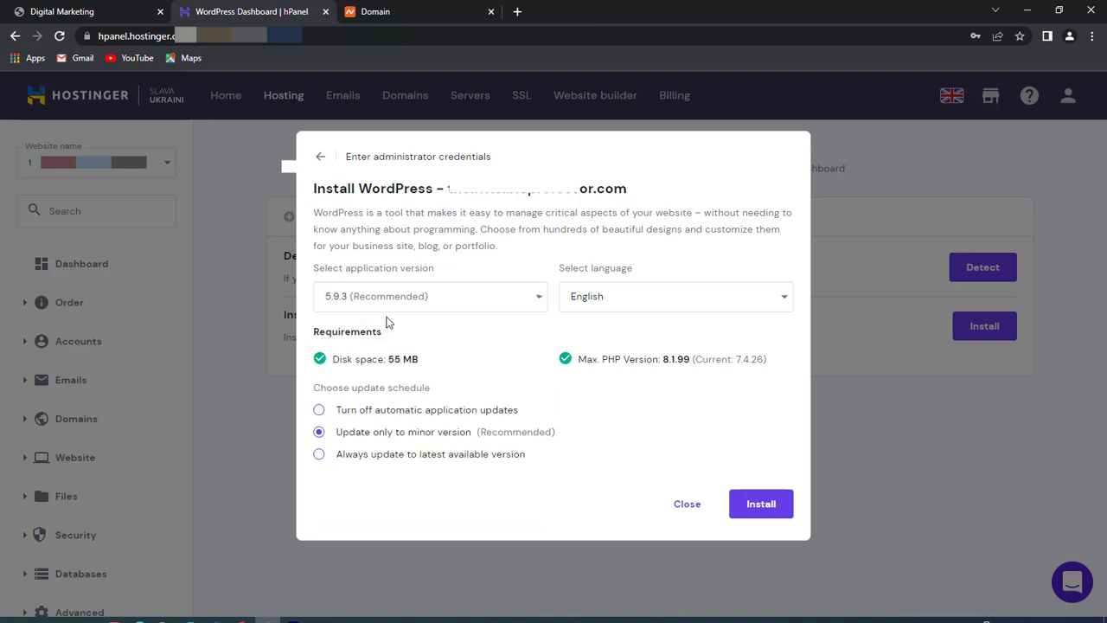
click(657, 307)
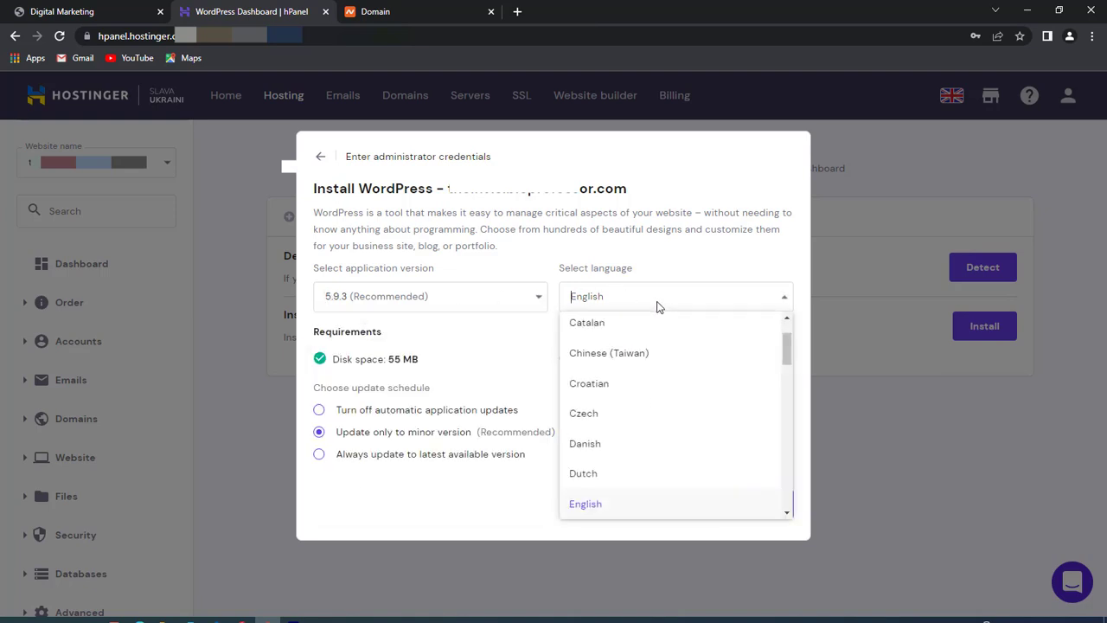
click(588, 505)
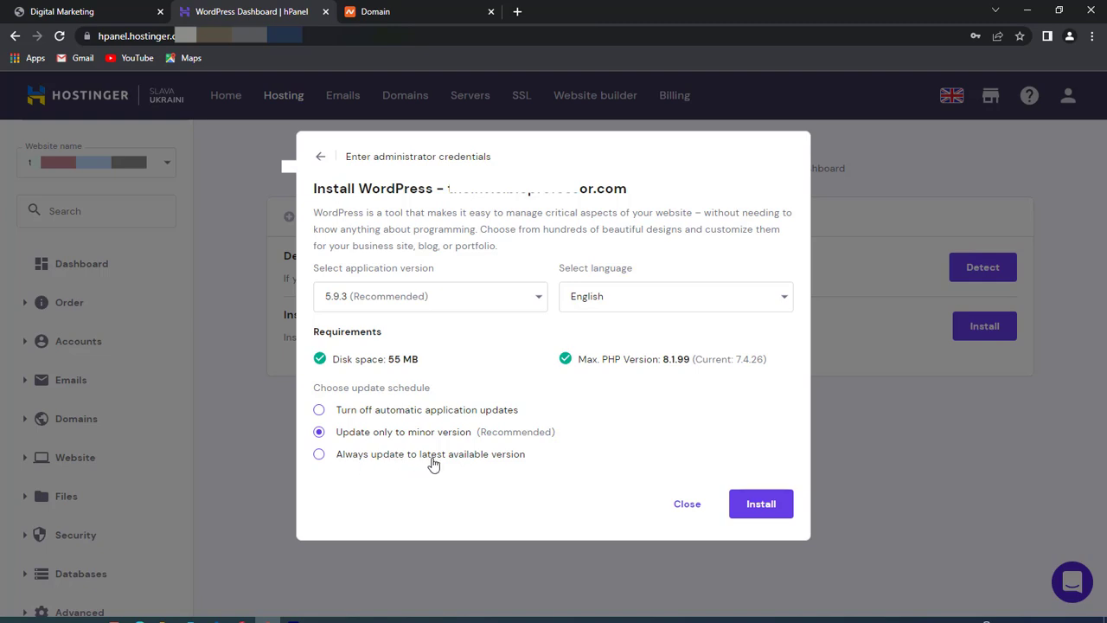
click(493, 457)
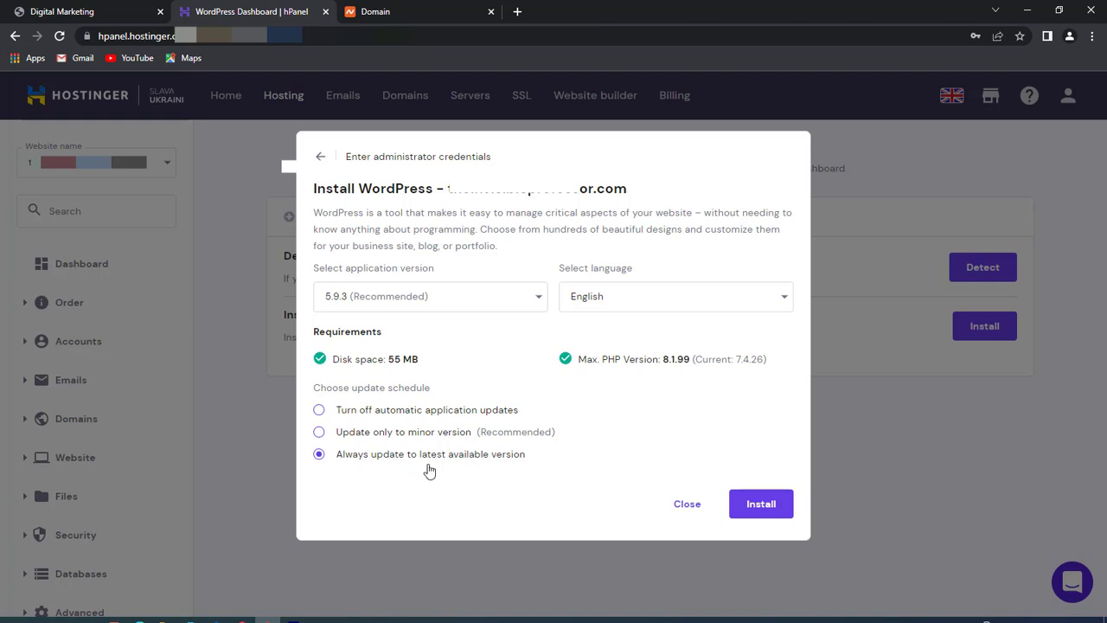
- Install WordPress and open the new site's WordPress admin via Edit Website
click(773, 507)
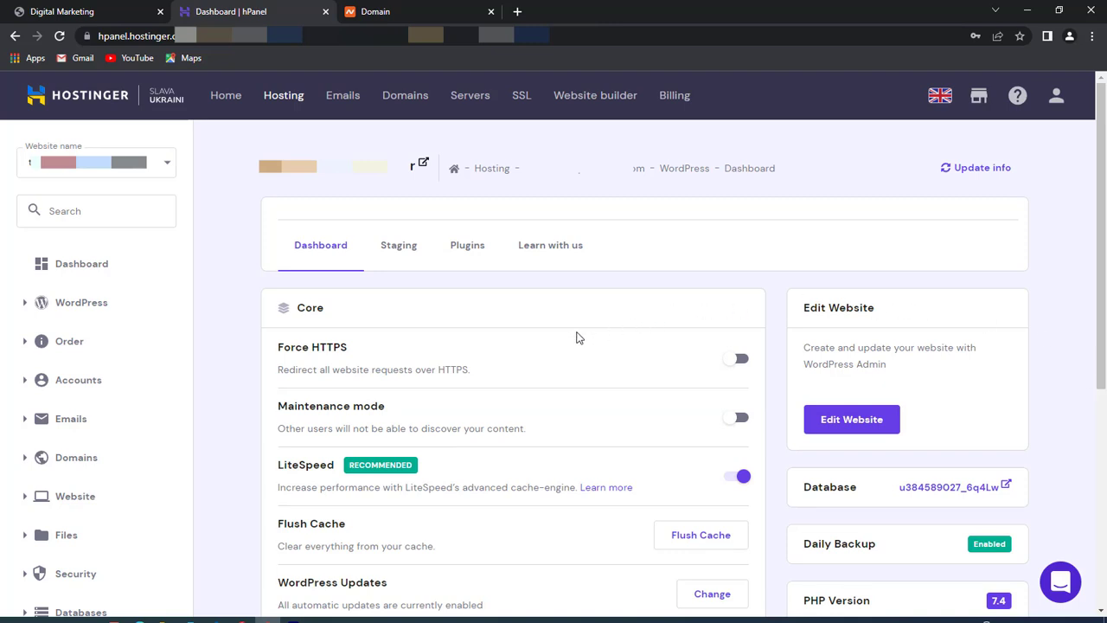
click(873, 430)
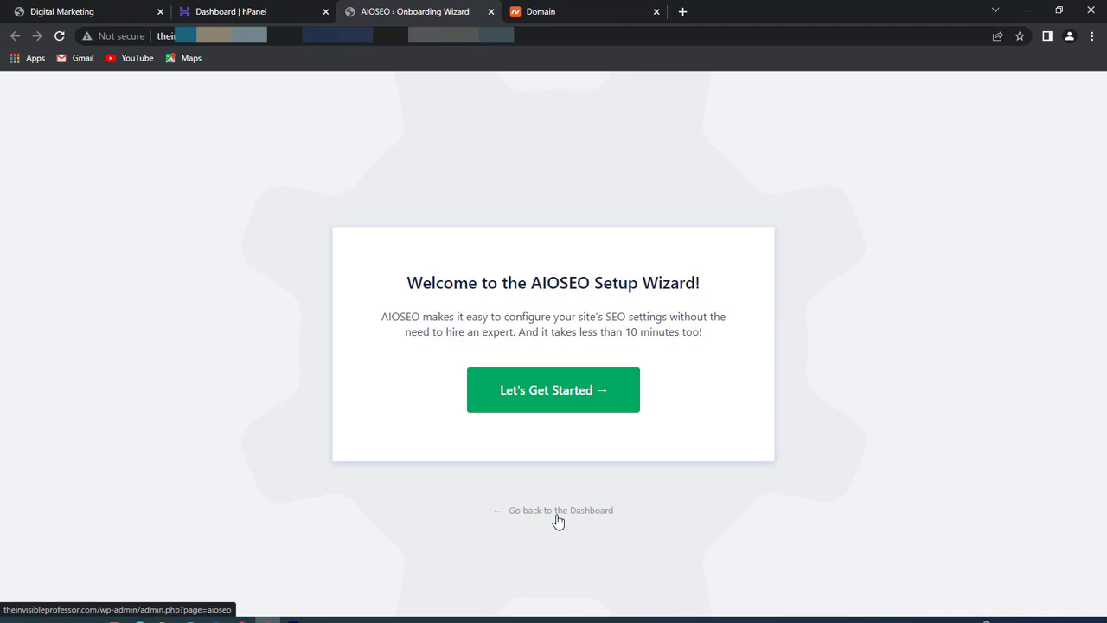
- Skip the AIOSEO setup wizard to the dashboard and open a new browser tab
click(574, 513)
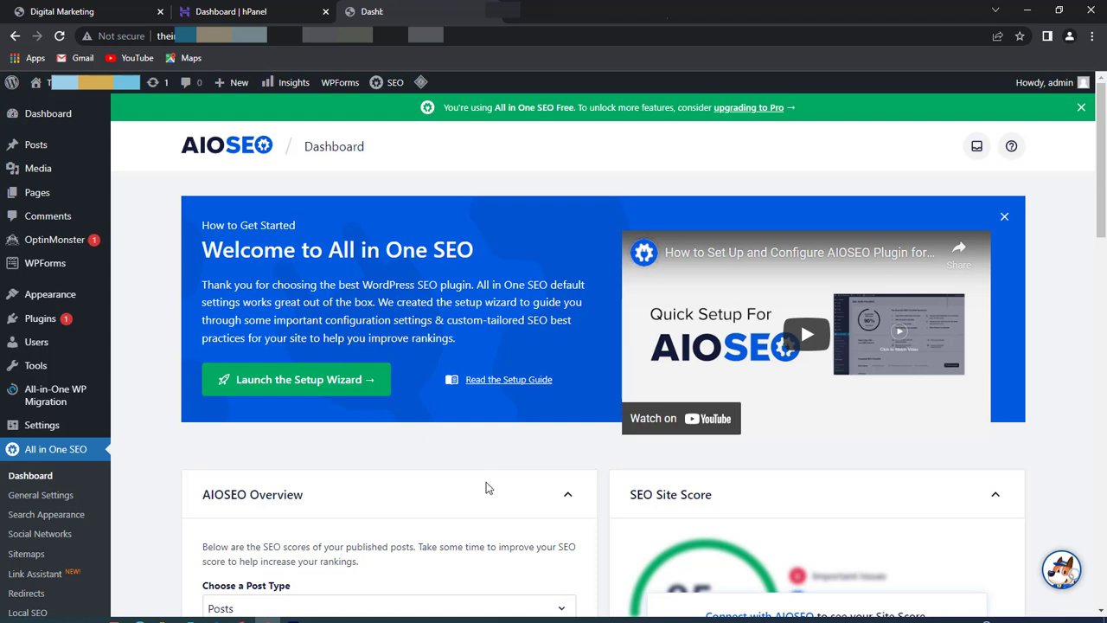
click(708, 22)
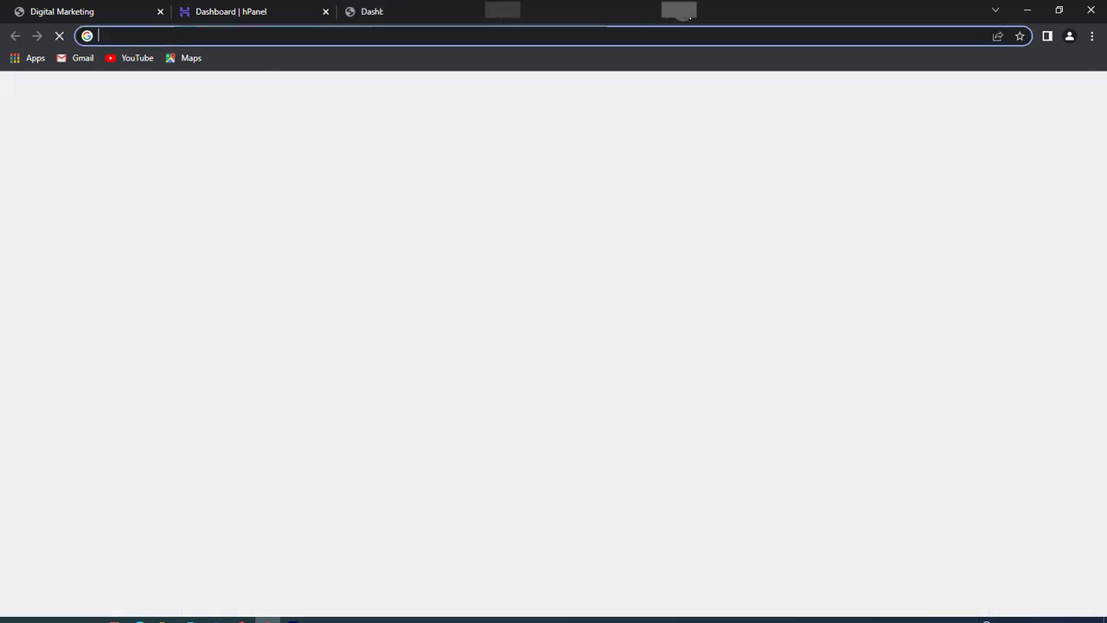
- Log in at theinvisibleprofessor.com/wp-admin as admin, declining the browser's offer to save the password
click(684, 39)
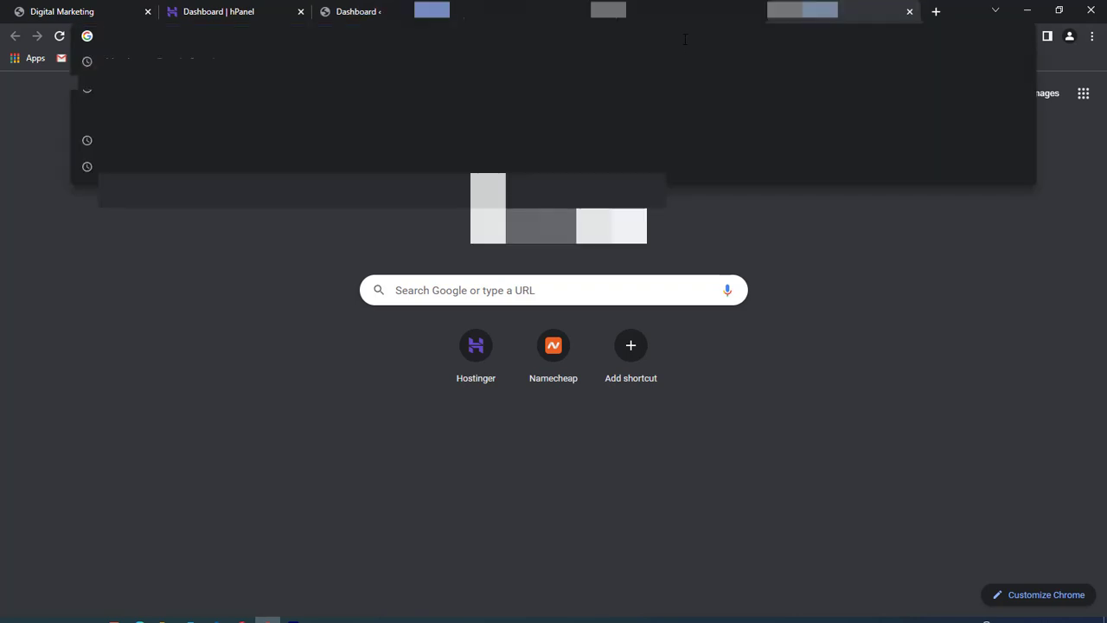
text(thein)
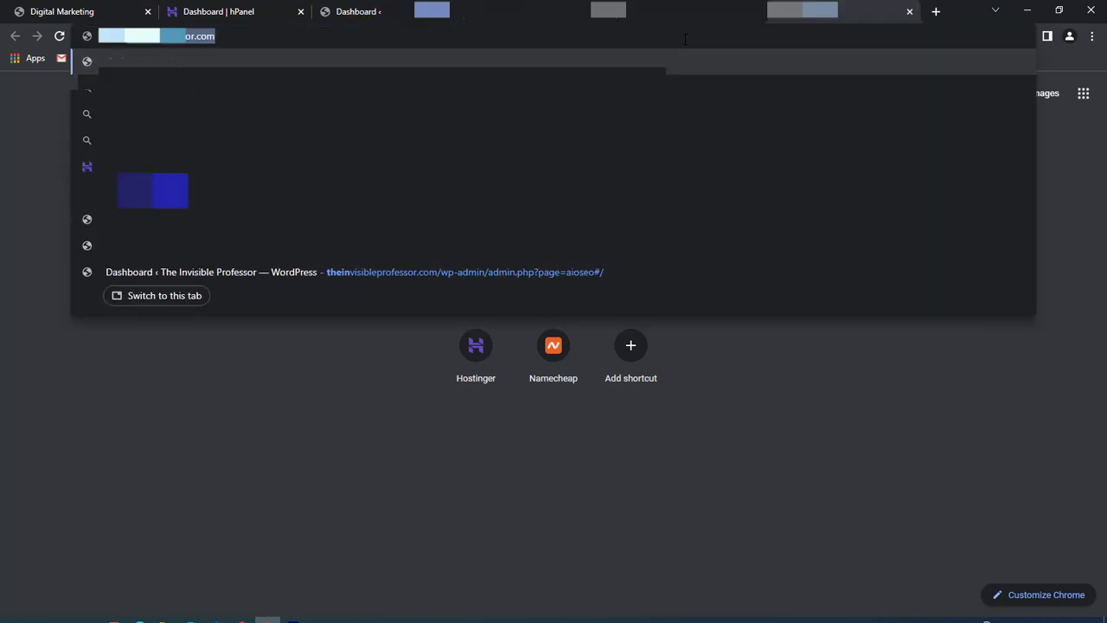
text(visibleprofessor.com)
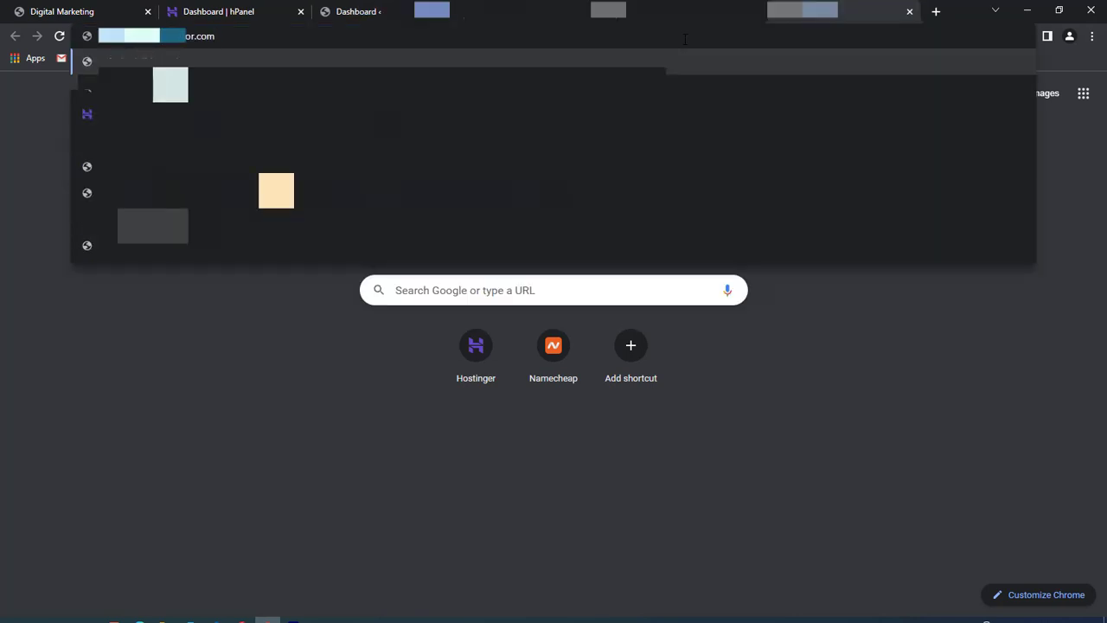
text(/w)
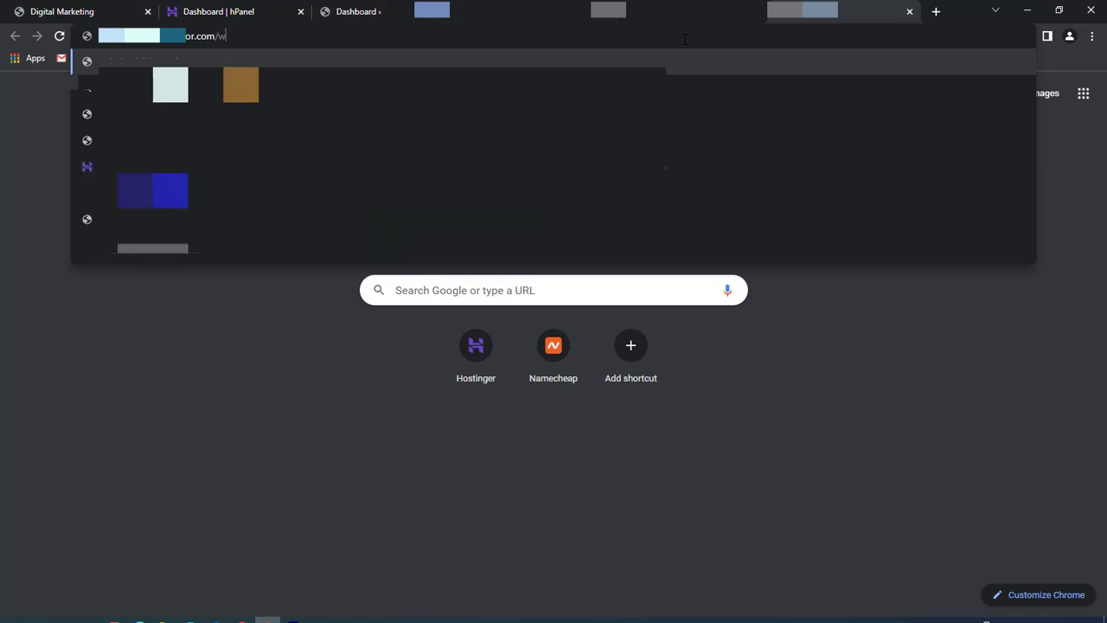
text(p-admi)
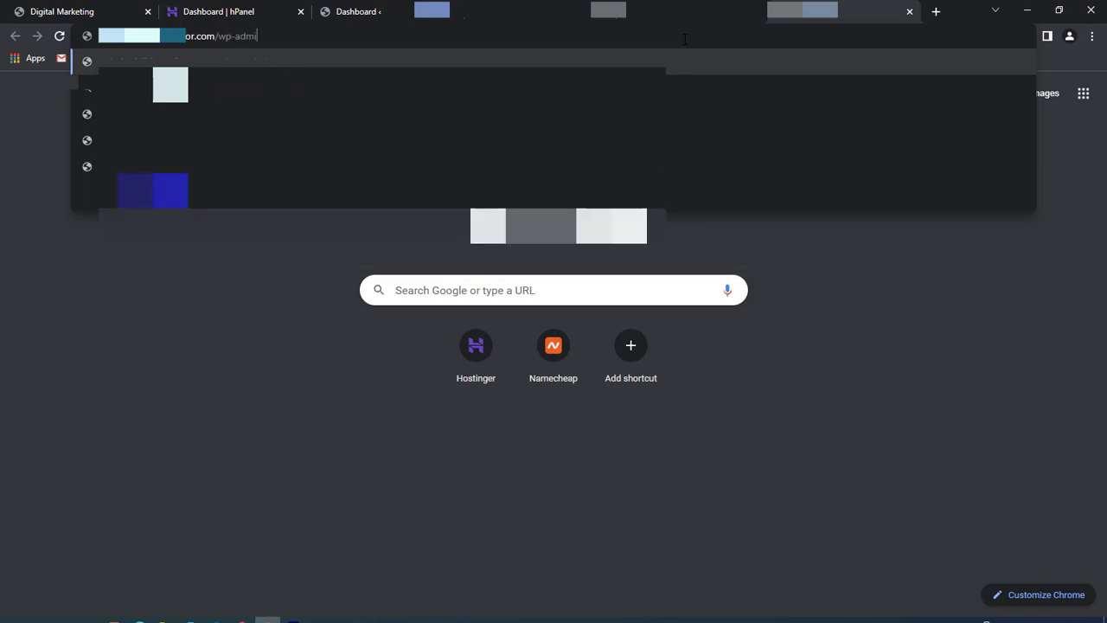
text(n)
key(Return)
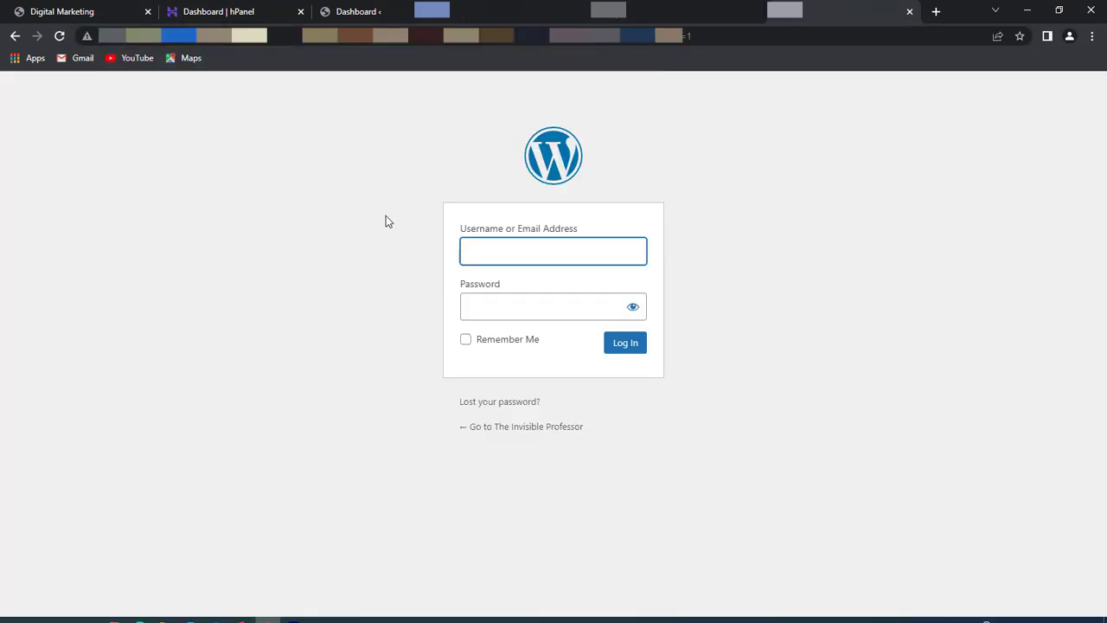
text(admin)
key(Tab)
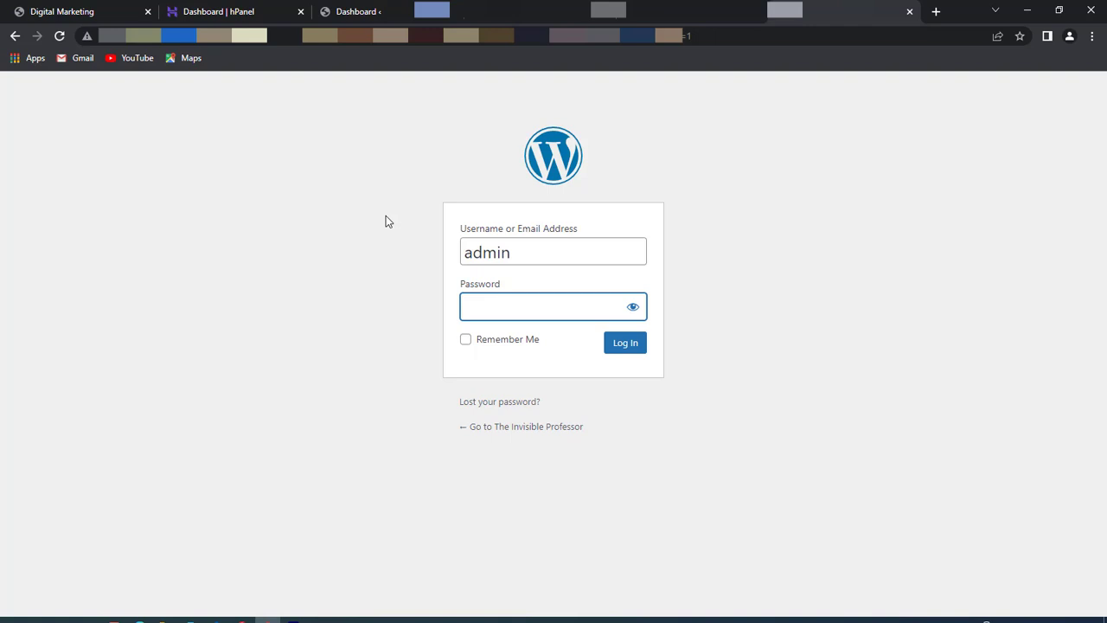
text(***********)
click(623, 345)
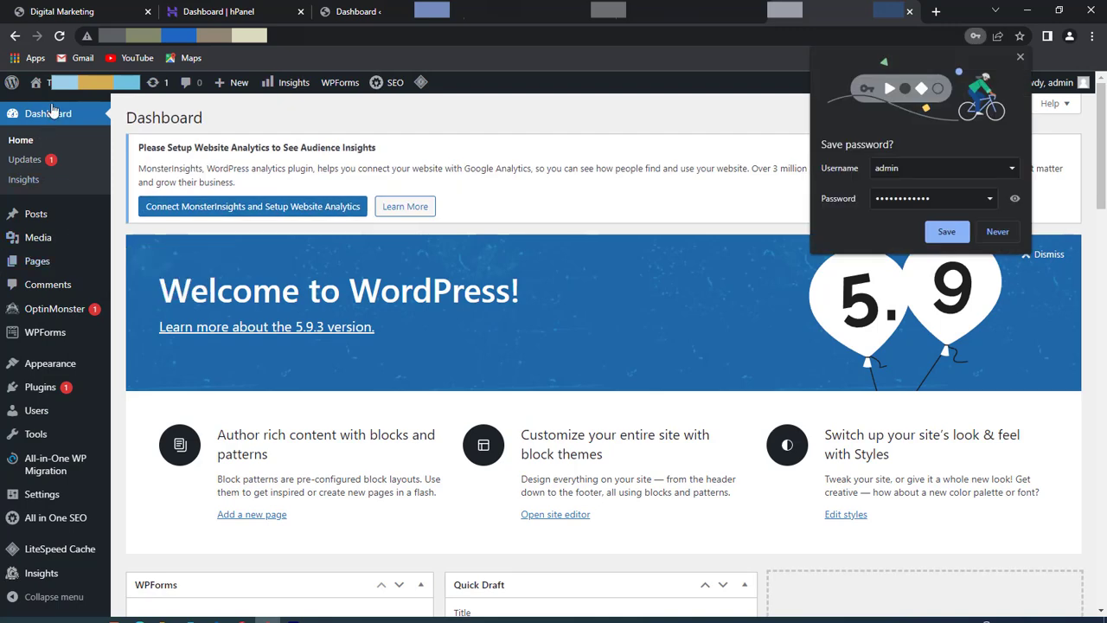
click(999, 234)
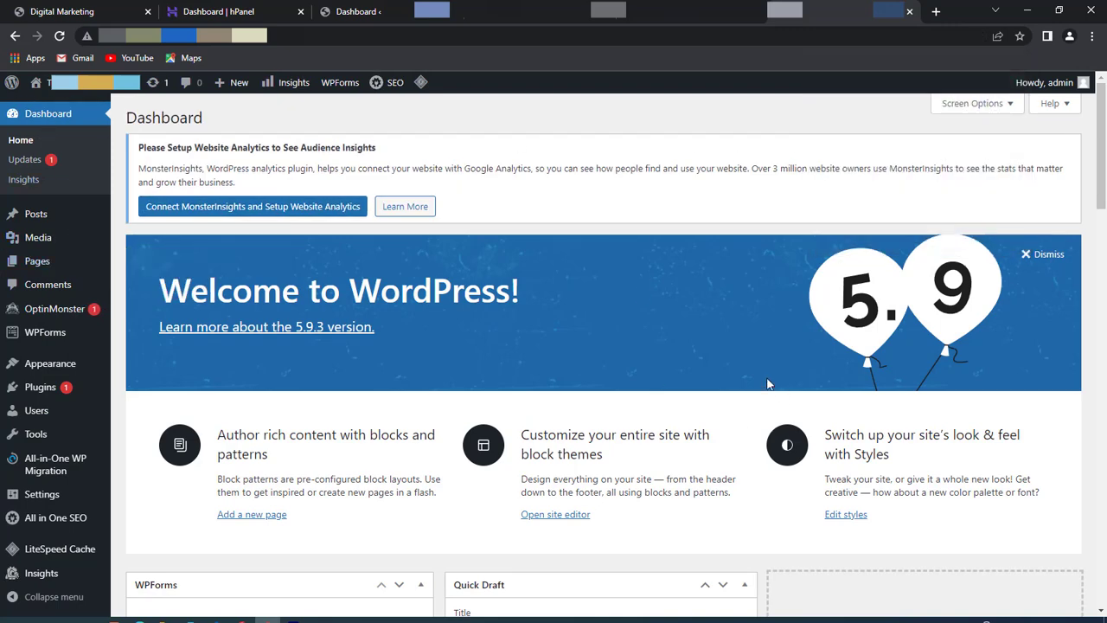